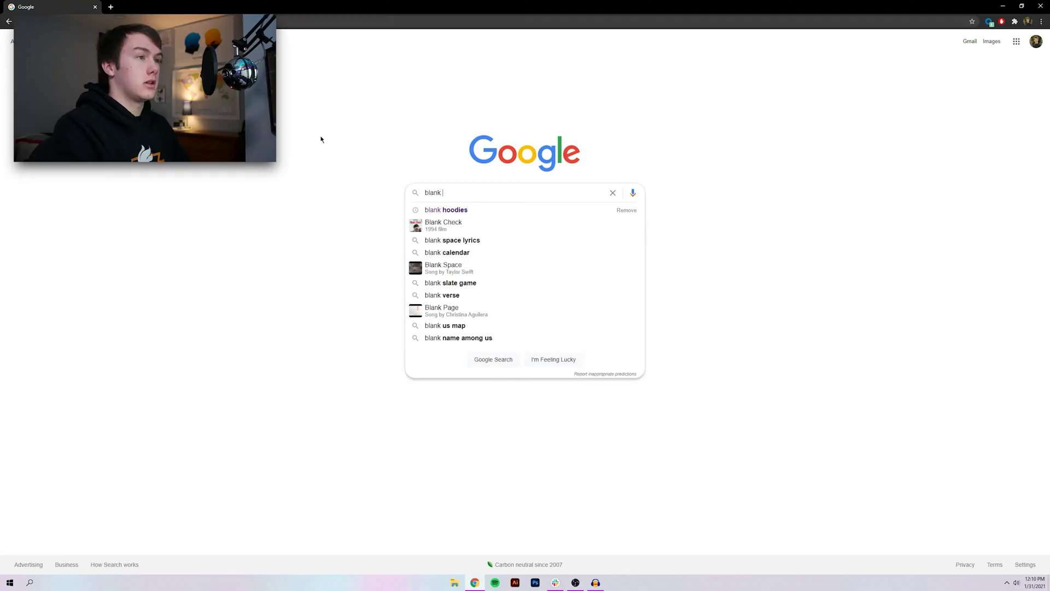
# - Search Google Images for 'blank hoodie', filter to Large, and preview white and black Gildan hoodies
pyautogui.write('hoodie')
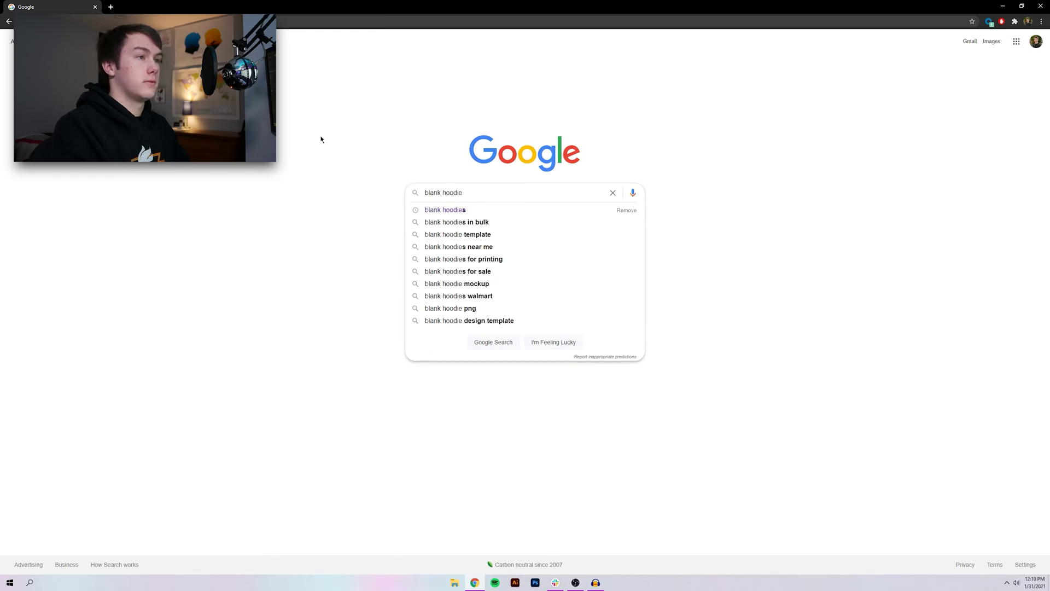
pyautogui.press('Return')
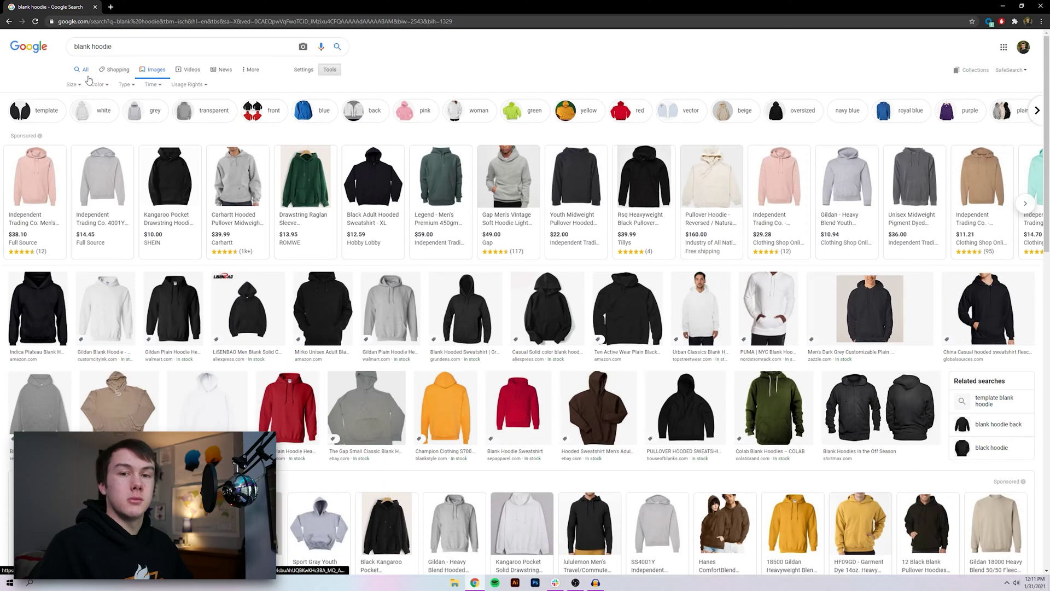
pyautogui.click(72, 84)
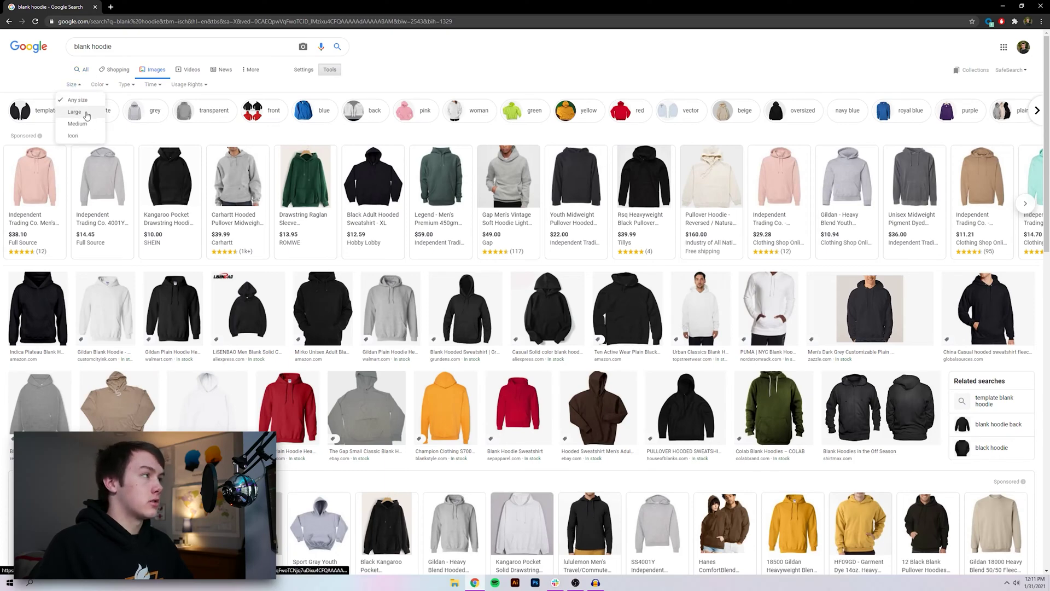
pyautogui.click(68, 106)
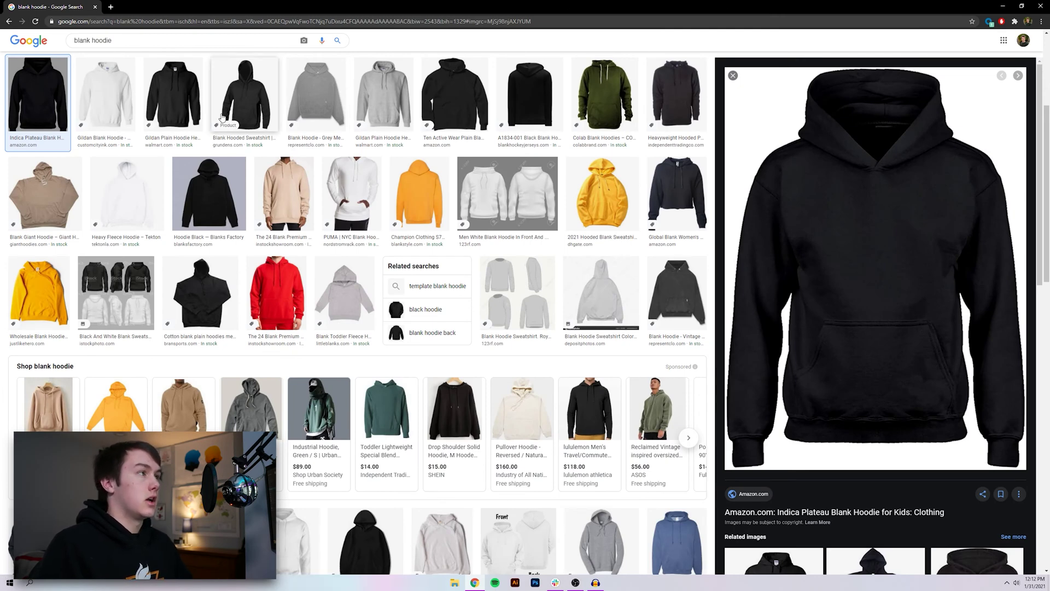
pyautogui.click(106, 95)
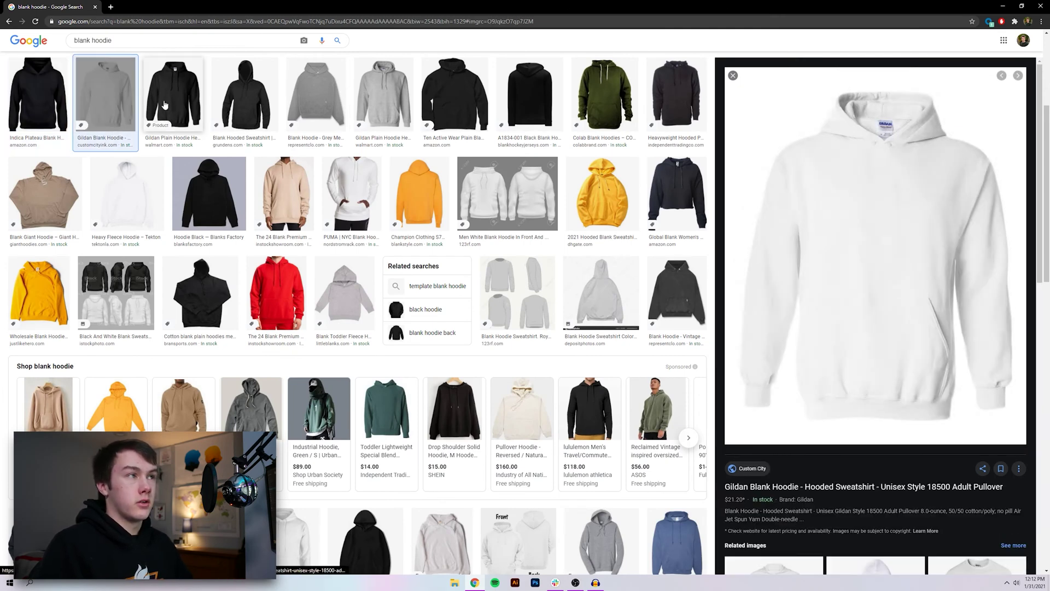
pyautogui.click(153, 102)
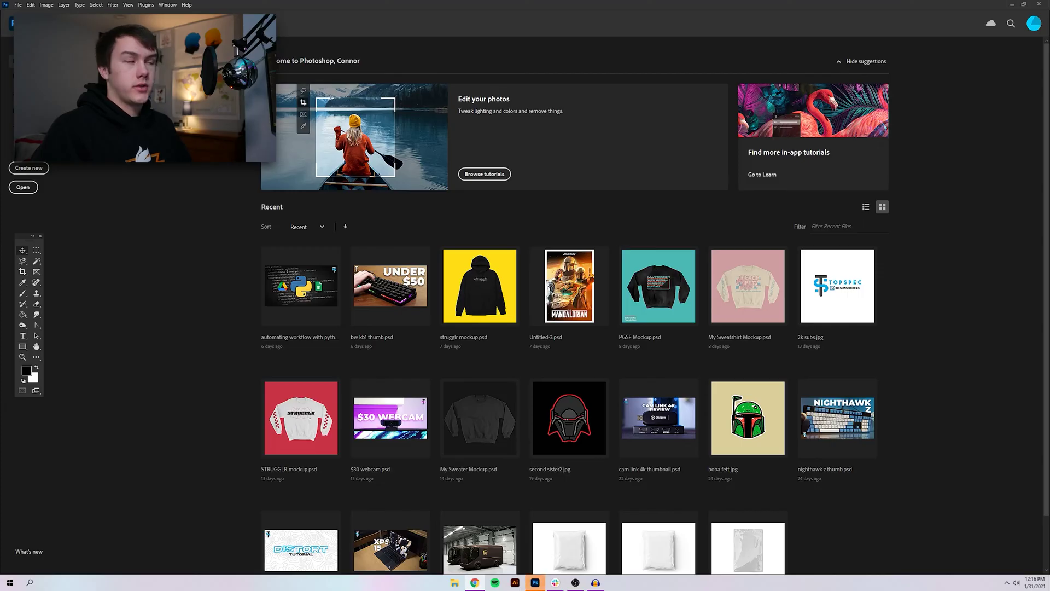
# - Create a new 1500 × 1500 px transparent Photoshop document
pyautogui.click(38, 171)
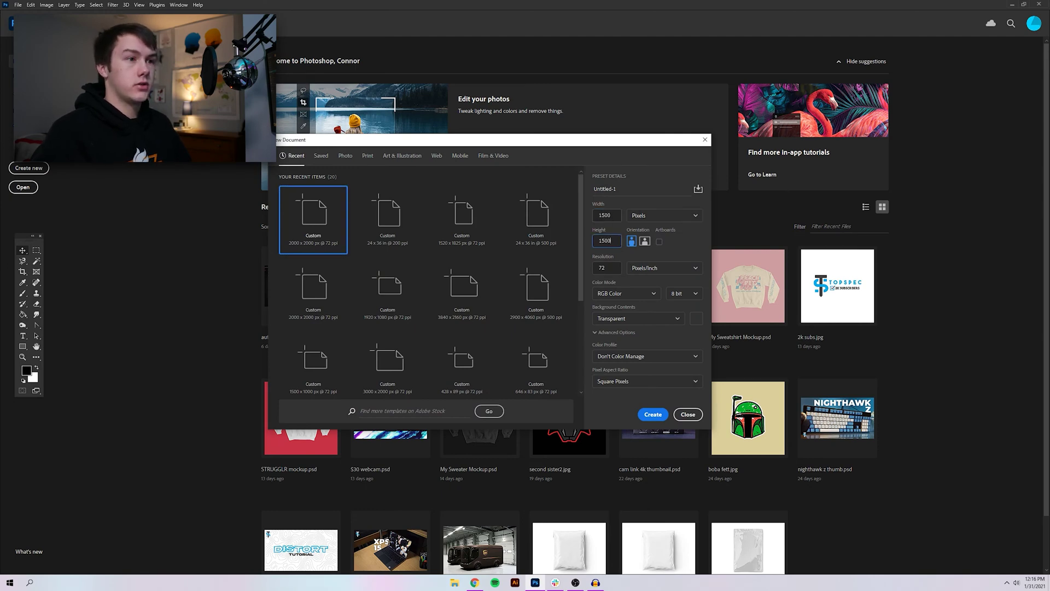
pyautogui.click(654, 416)
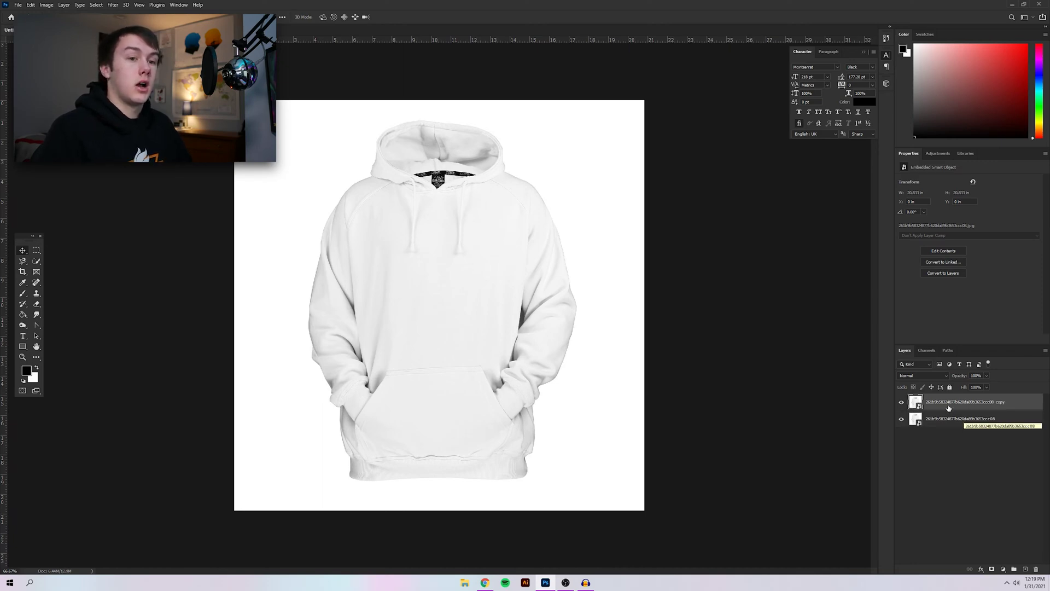
# - Rasterize the copied hoodie layer and delete its white background with Quick Selection and an inverted selection
pyautogui.rightClick(967, 402)
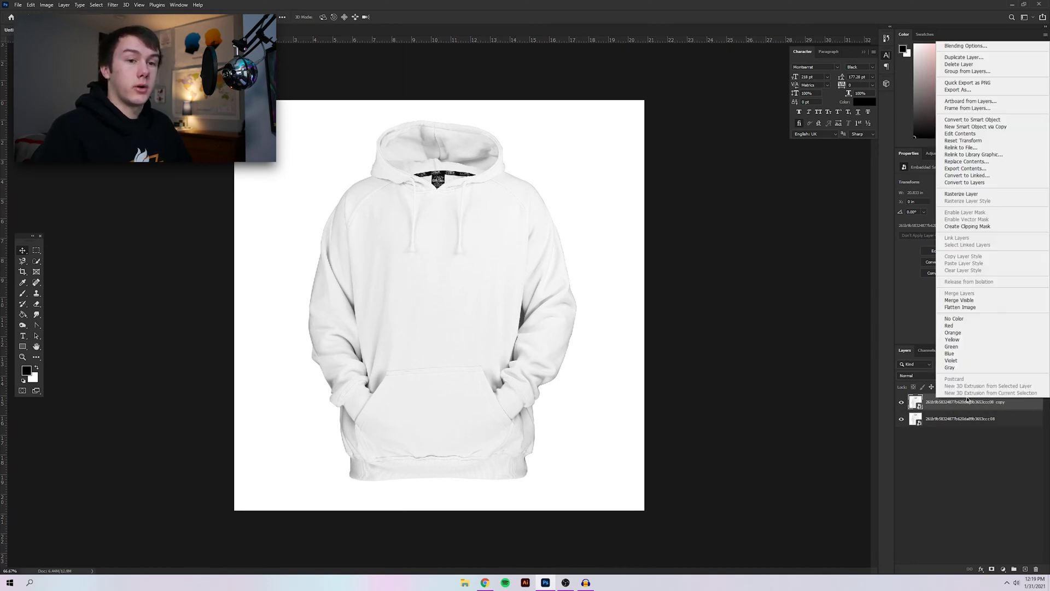
pyautogui.click(983, 195)
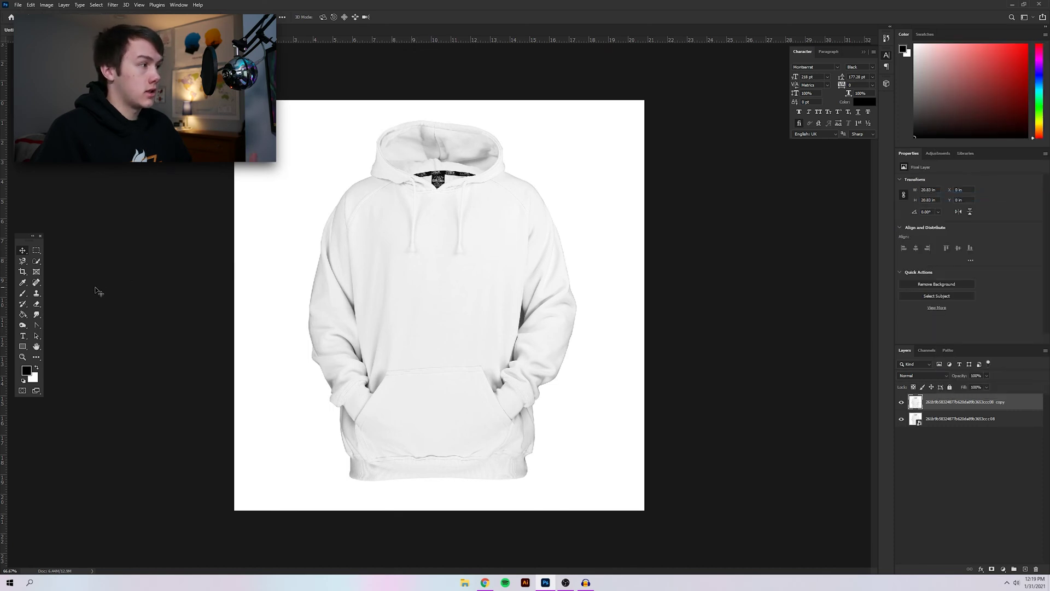
pyautogui.click(37, 264)
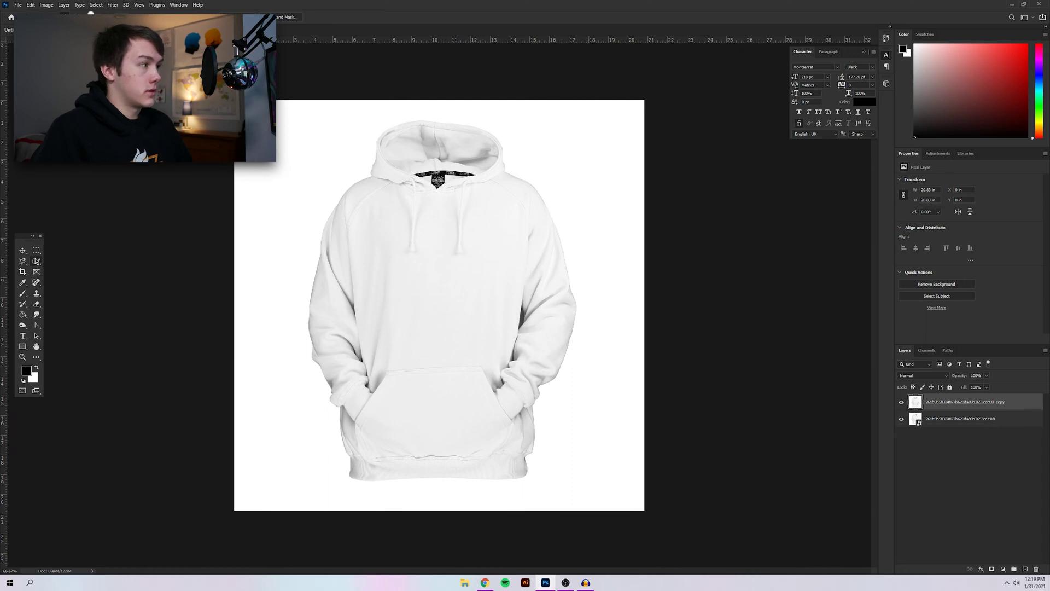
pyautogui.rightClick(37, 263)
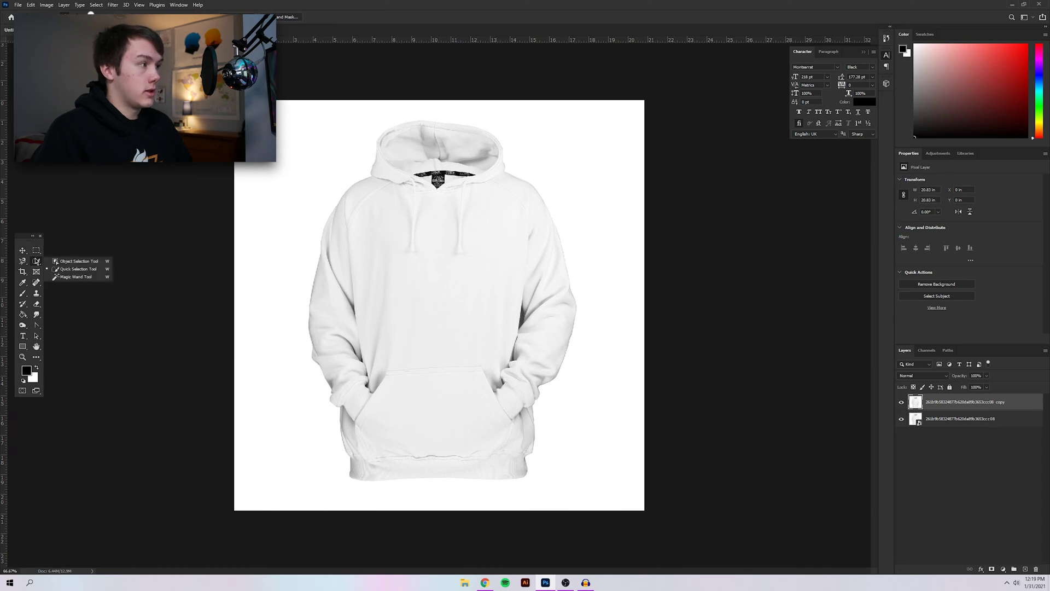
pyautogui.click(73, 269)
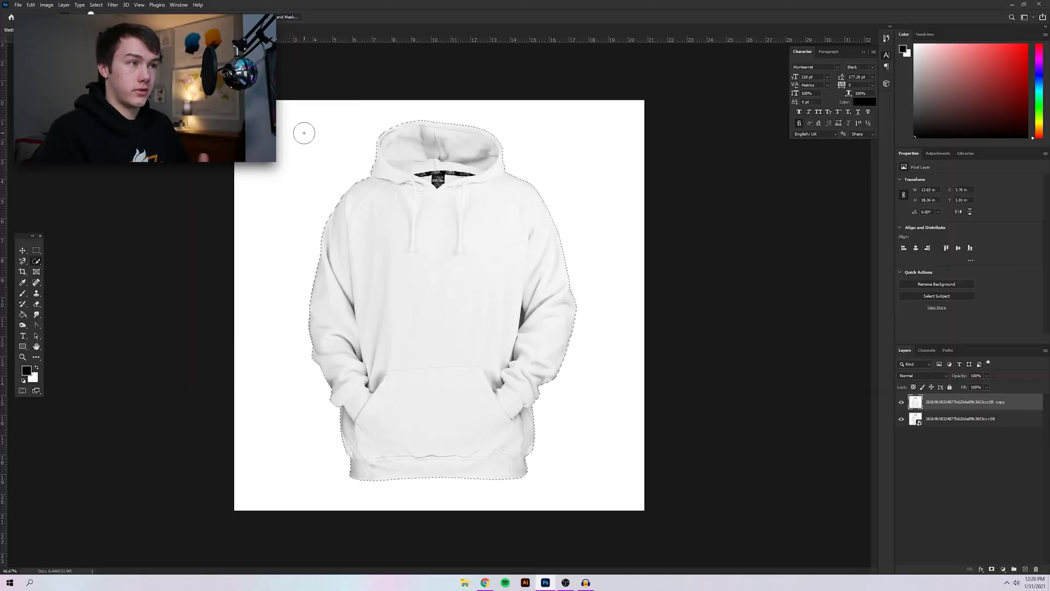
pyautogui.hotkey('ctrl', 'shift', 'i')
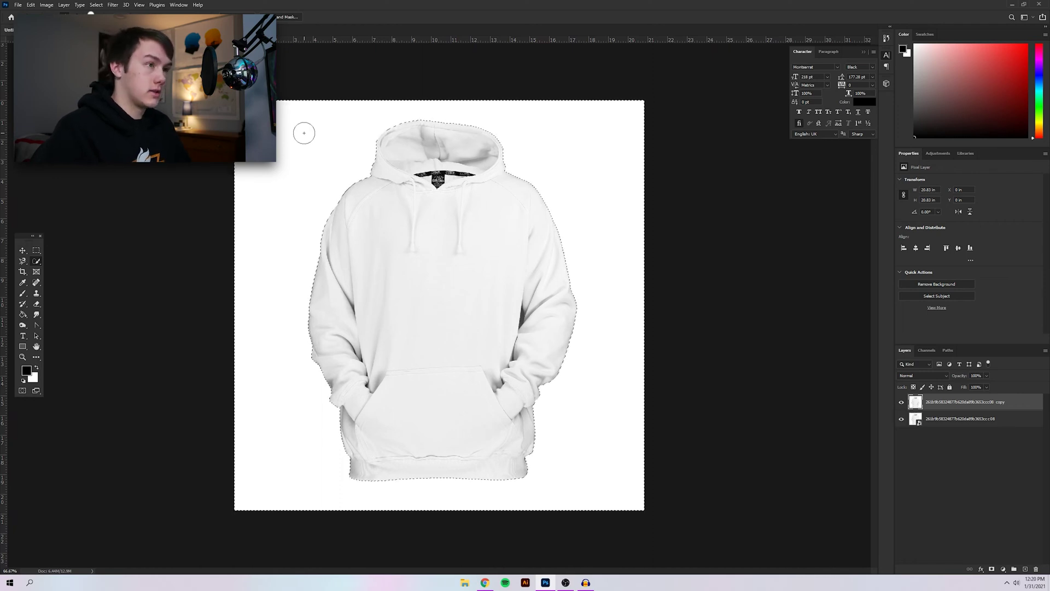
pyautogui.press('Delete')
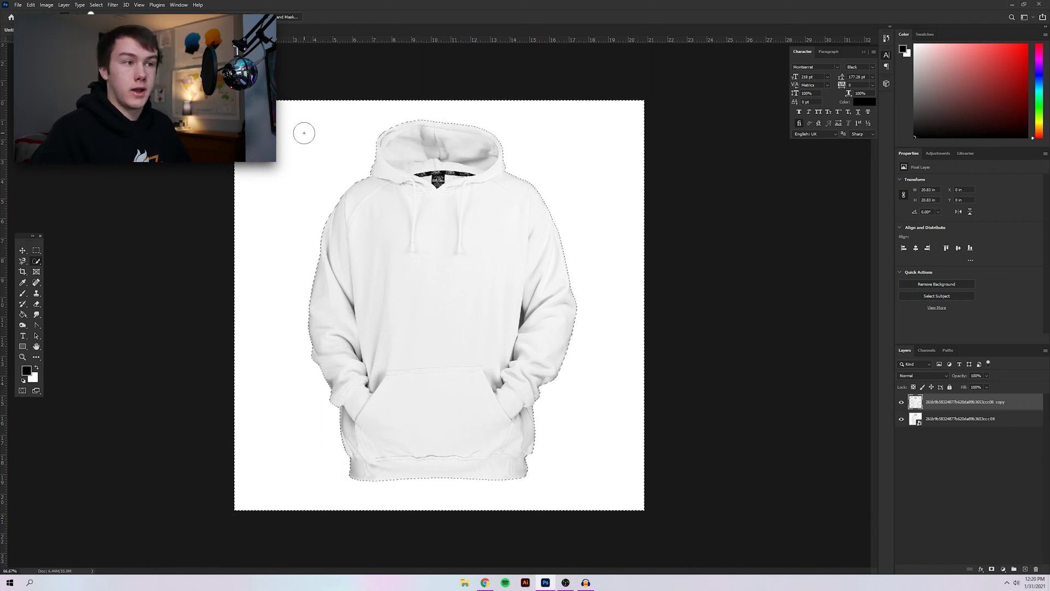
pyautogui.hotkey('ctrl', 'd')
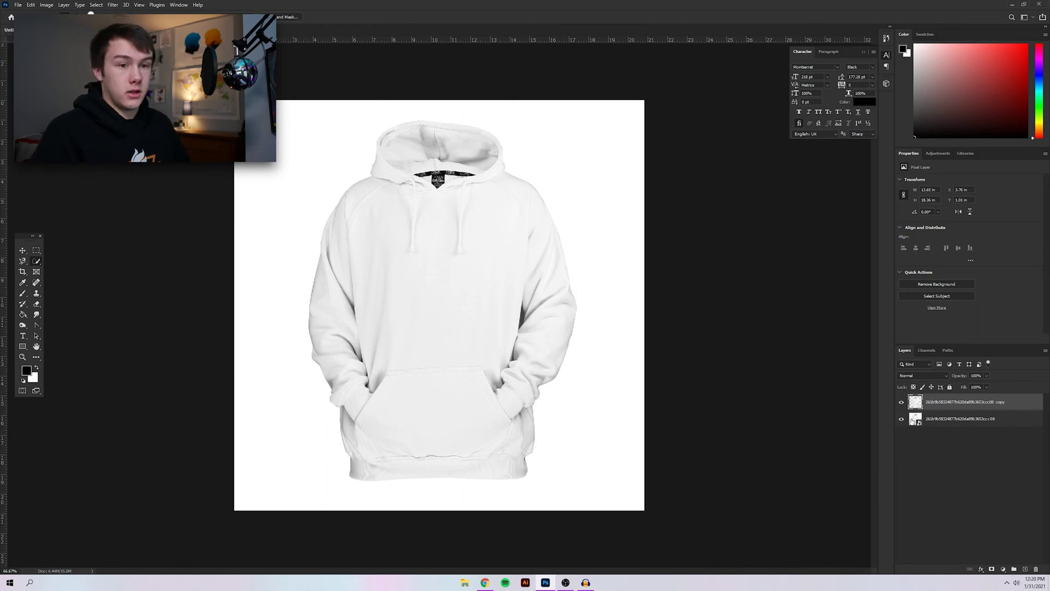
# - Hide the original photo layer and rename the cut-out layers 'Color' and 'Shadow Overlay'
pyautogui.click(902, 419)
pyautogui.click(901, 419)
pyautogui.click(901, 419)
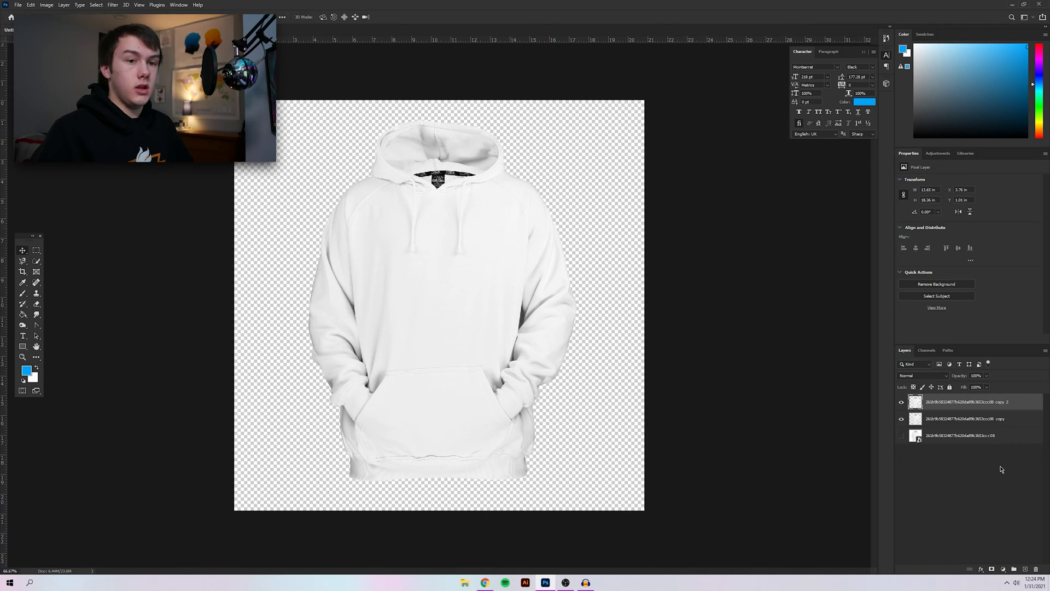
pyautogui.doubleClick(957, 420)
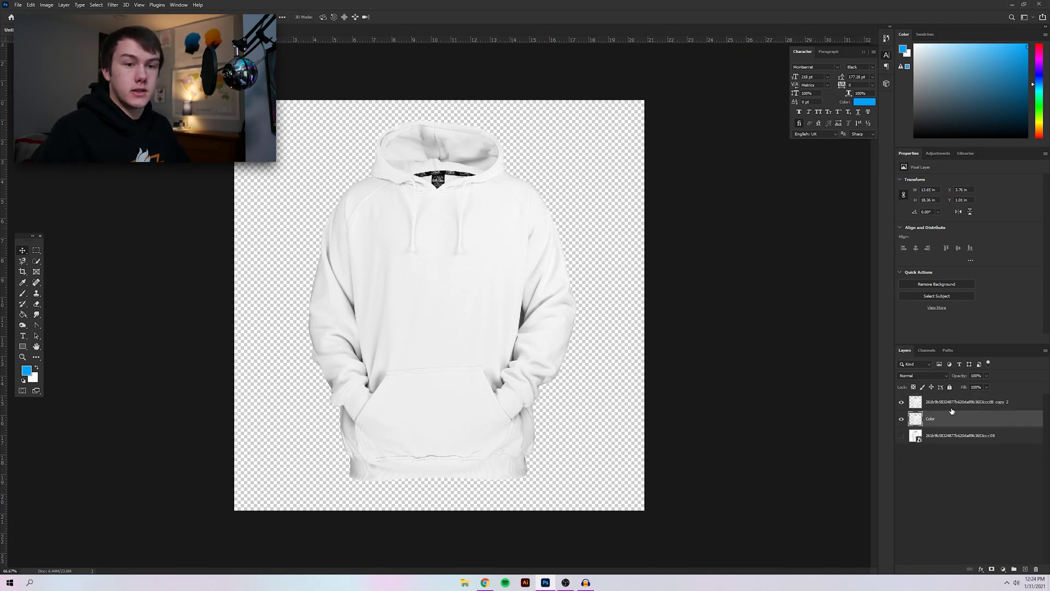
pyautogui.doubleClick(950, 403)
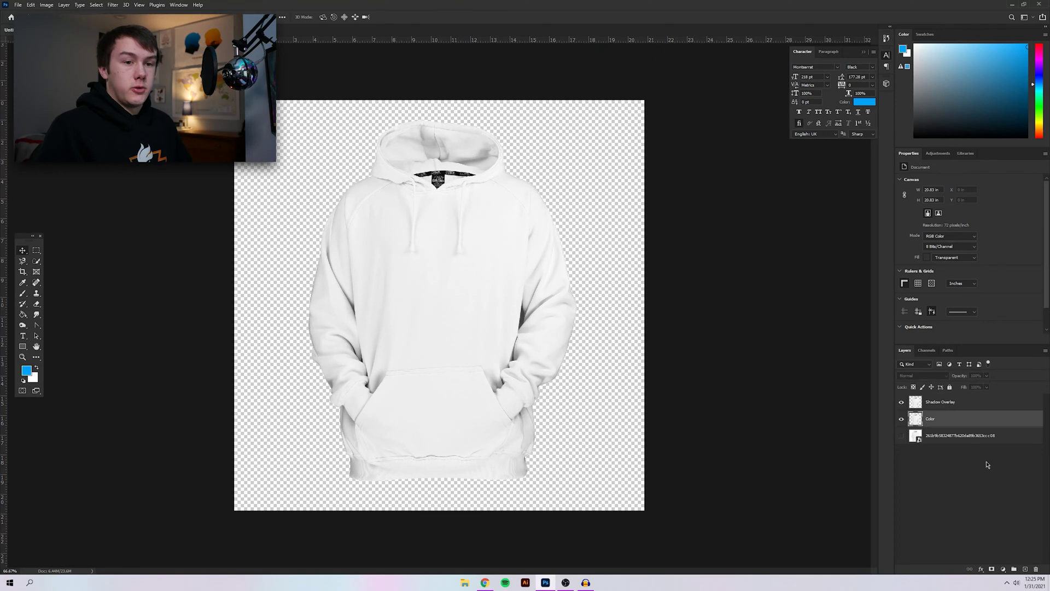
# - Draw a full-canvas blue rectangle on a new layer and clip it to the Color layer
pyautogui.click(1025, 569)
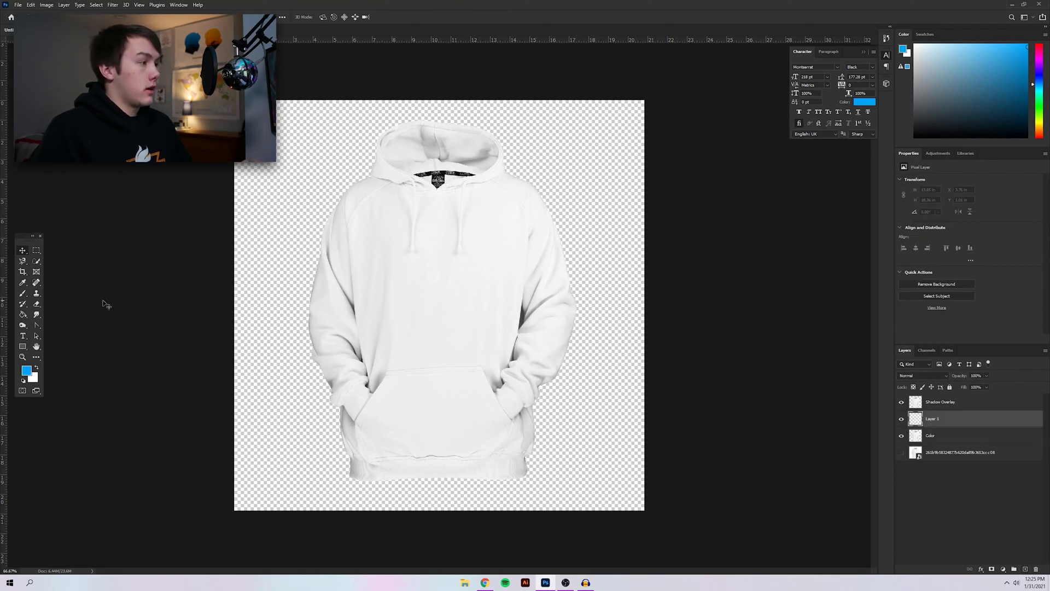
pyautogui.click(21, 348)
pyautogui.moveTo(219, 89); pyautogui.dragTo(673, 524)
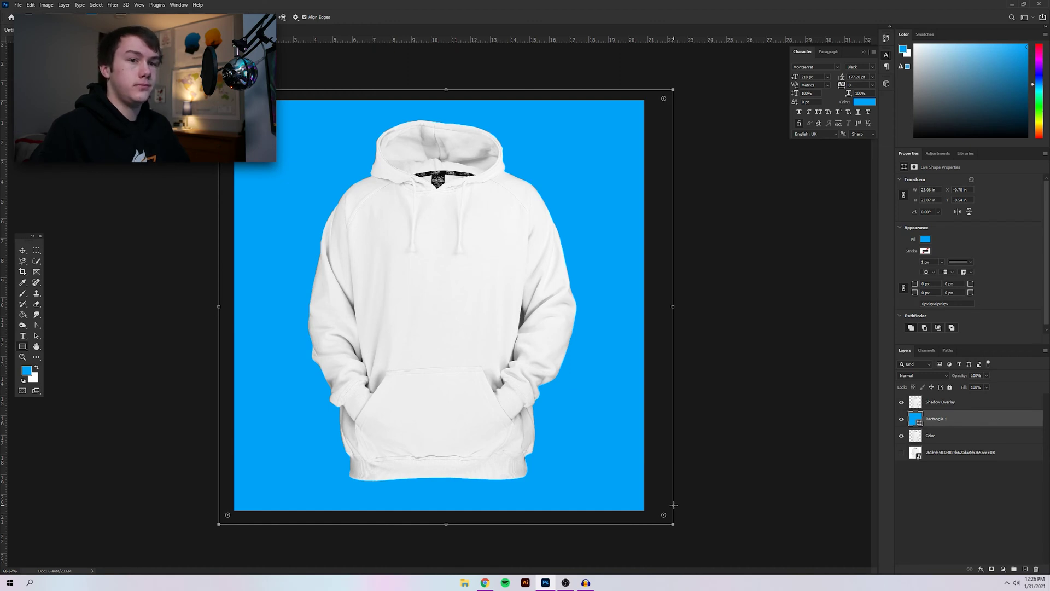
pyautogui.rightClick(966, 421)
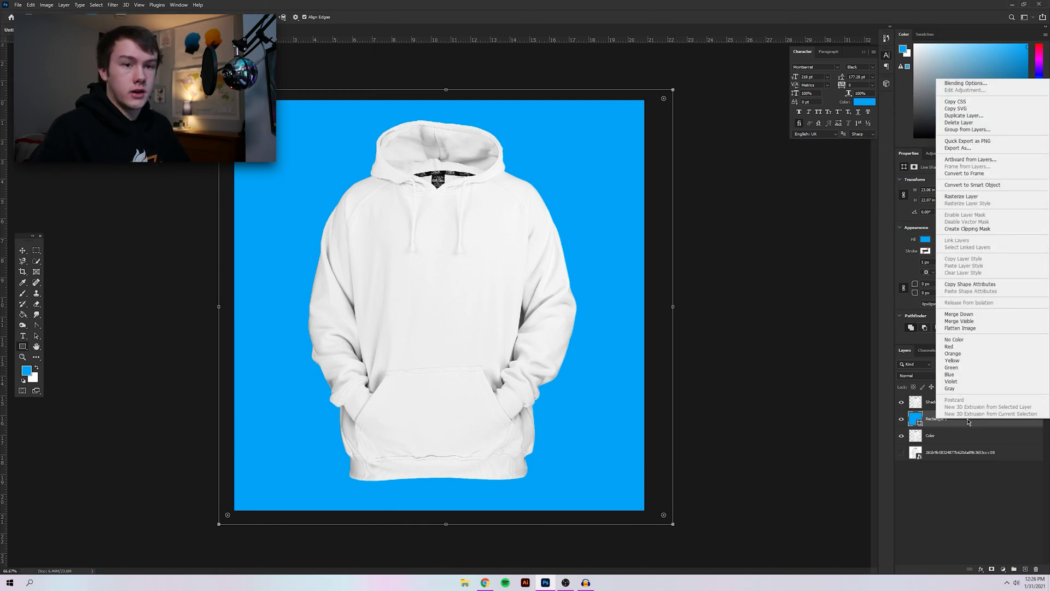
pyautogui.click(983, 232)
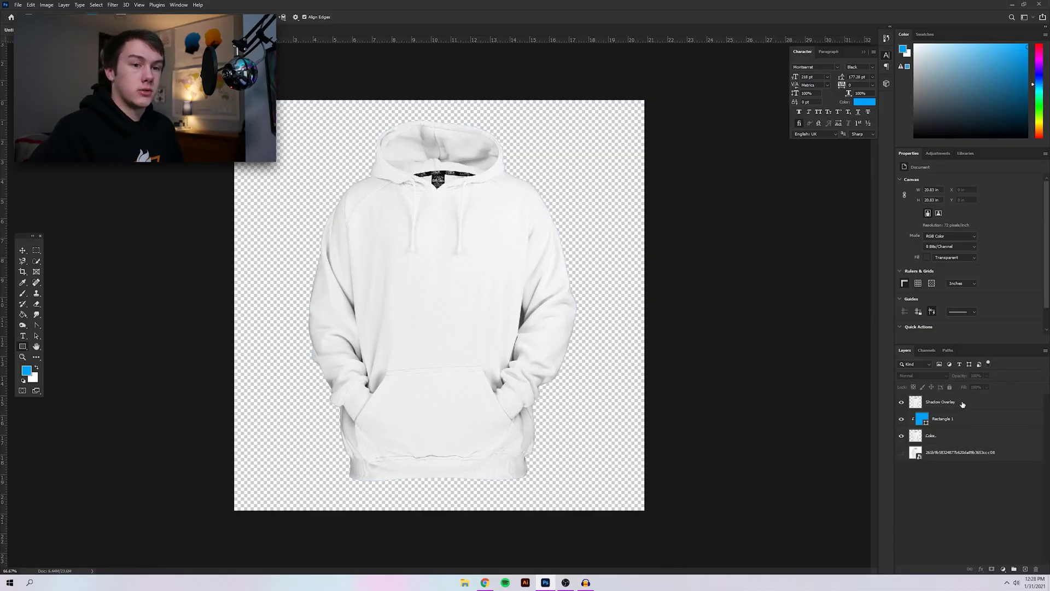
pyautogui.click(964, 404)
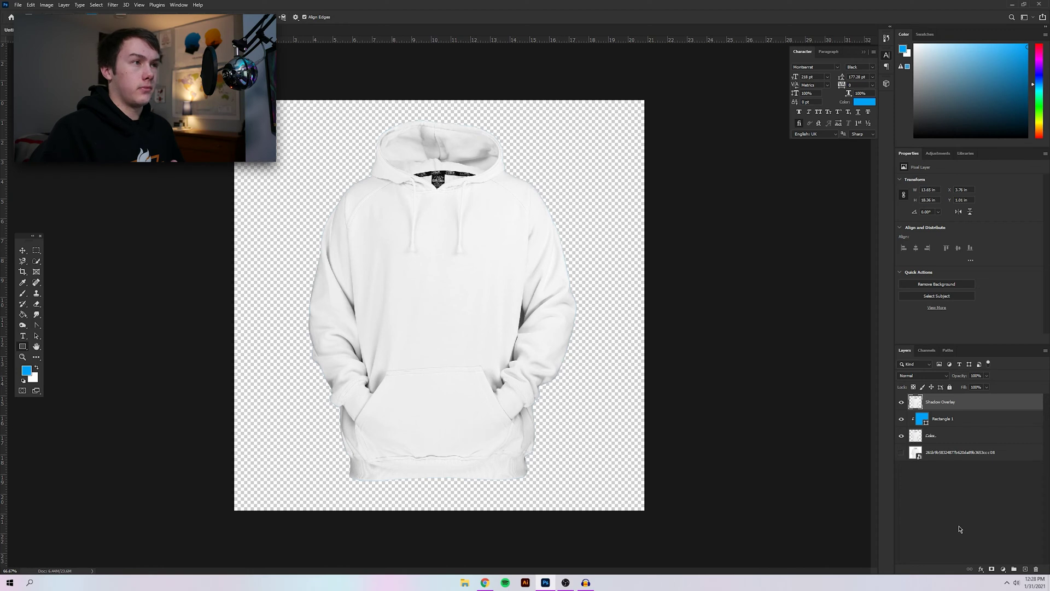
# - Set Shadow Overlay's blend mode to Linear Burn and add a Curves adjustment layer
pyautogui.click(923, 378)
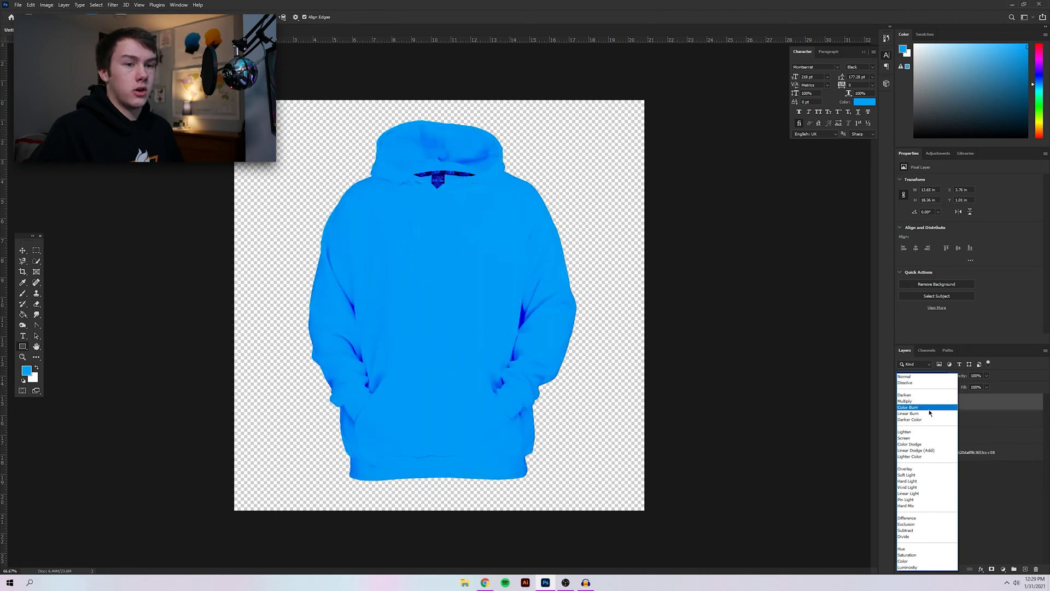
pyautogui.click(929, 416)
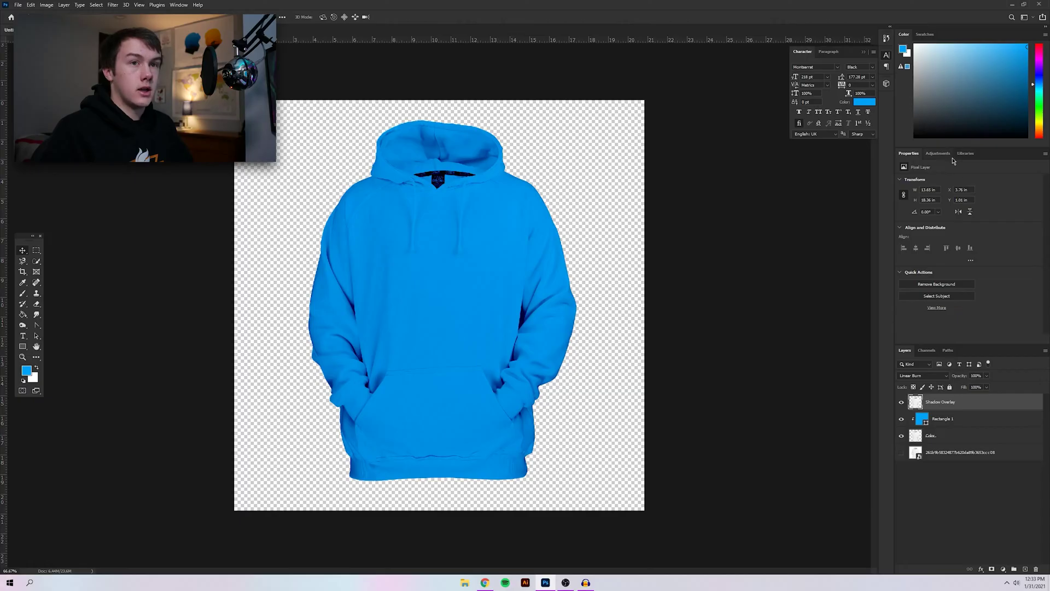
pyautogui.click(938, 154)
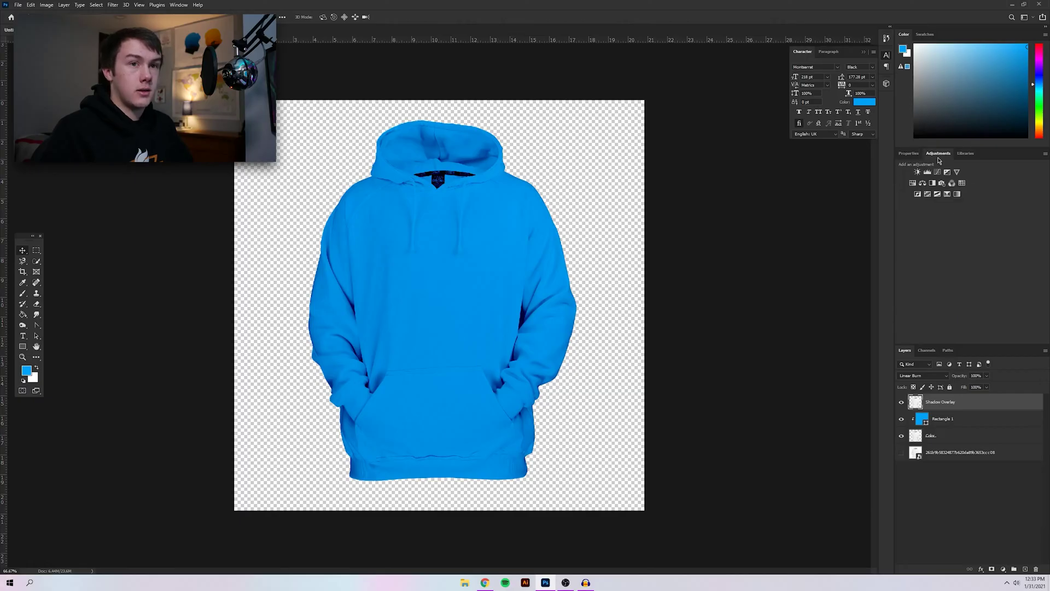
pyautogui.click(938, 172)
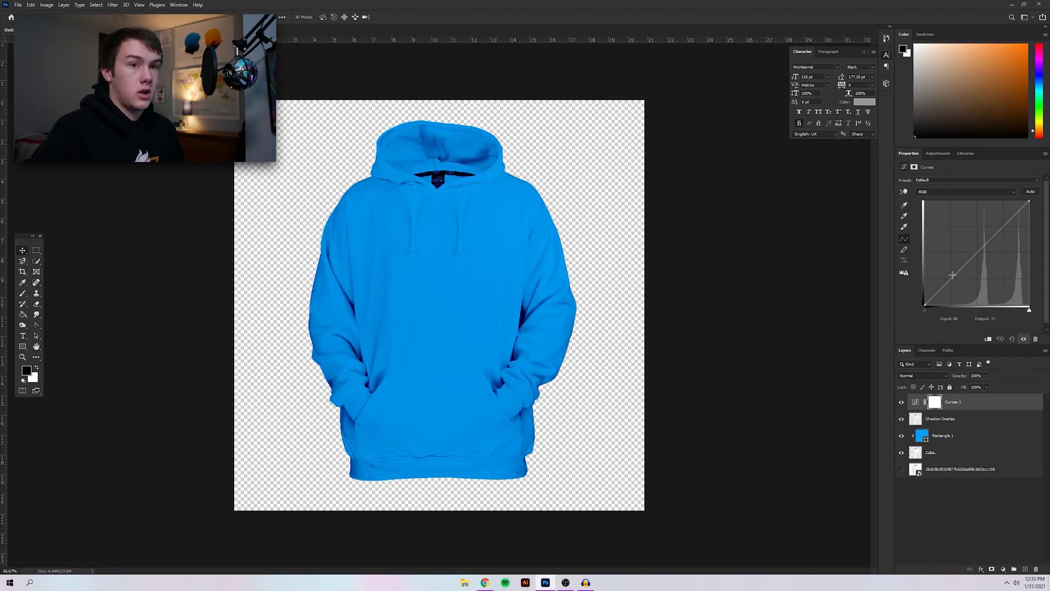
# - Shape Curves 1 into an S-curve, darkening shadows and brightening highlights, and compare it on and off
pyautogui.moveTo(957, 273); pyautogui.dragTo(957, 284)
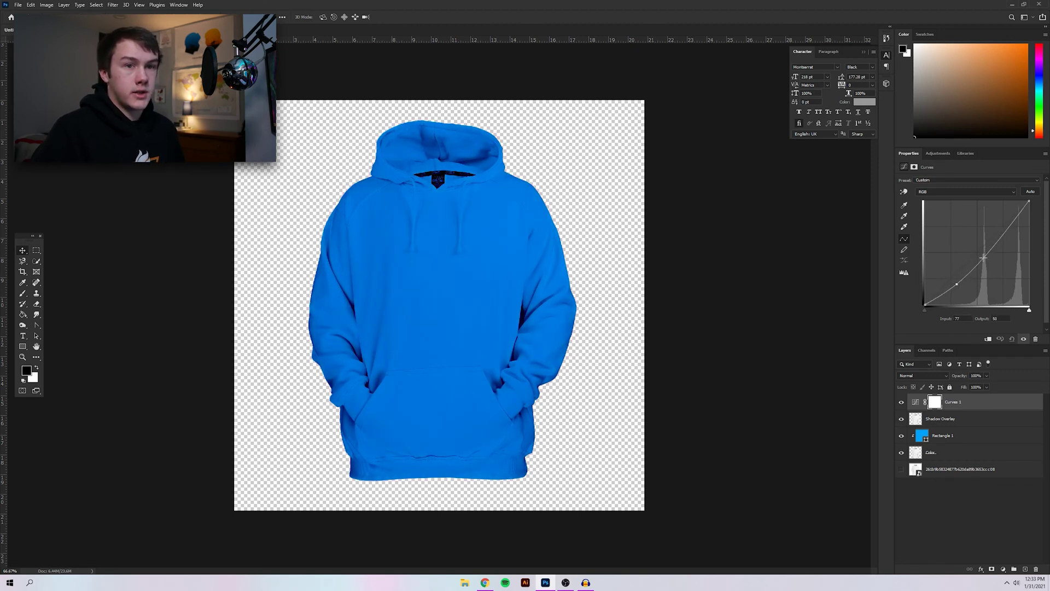
pyautogui.moveTo(1003, 234); pyautogui.dragTo(998, 222)
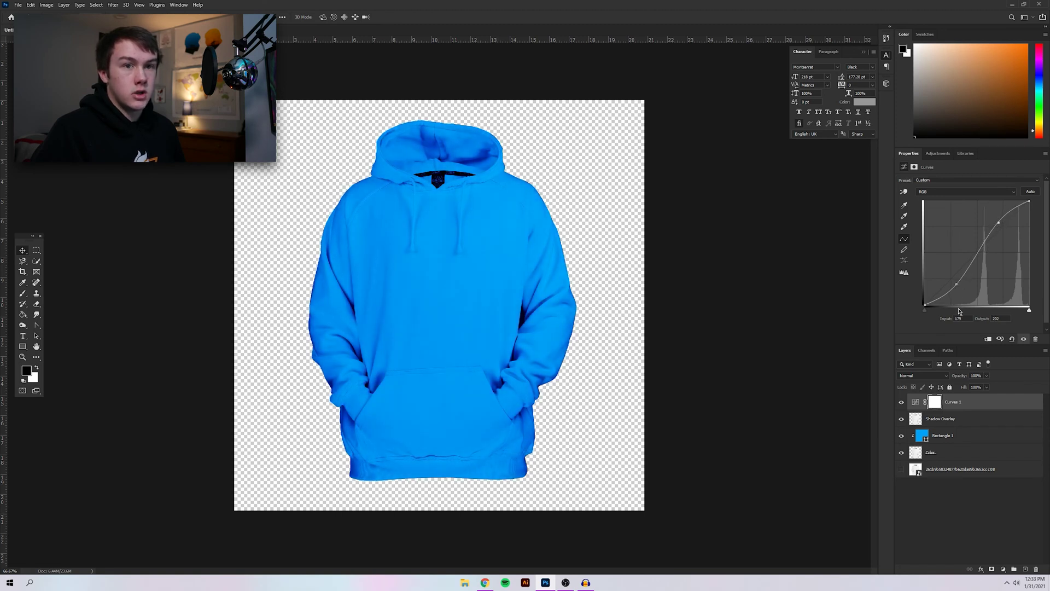
pyautogui.click(956, 284)
pyautogui.moveTo(956, 283); pyautogui.dragTo(955, 281)
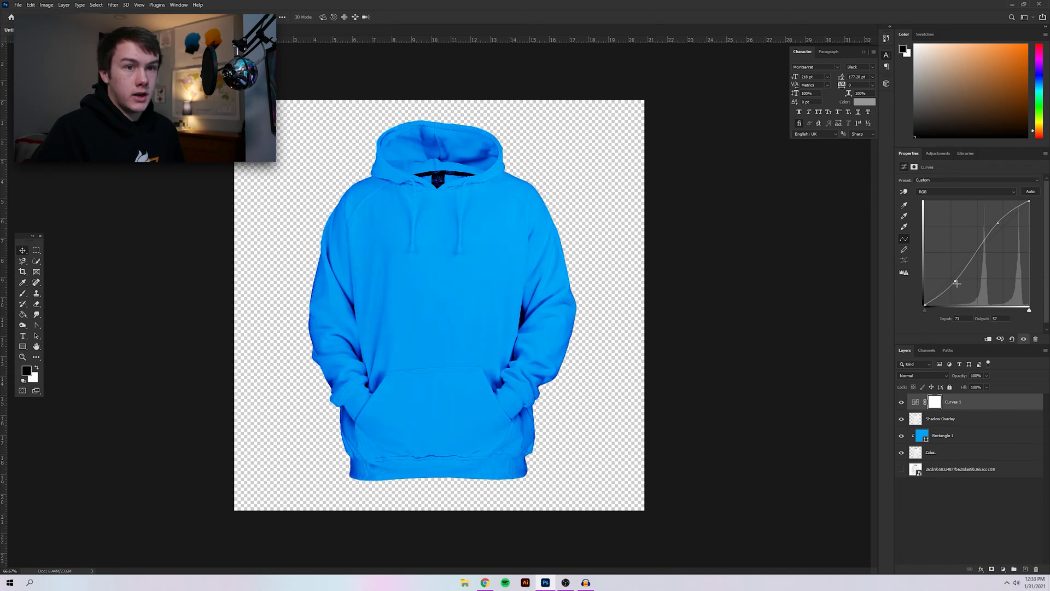
pyautogui.moveTo(998, 224); pyautogui.dragTo(997, 224)
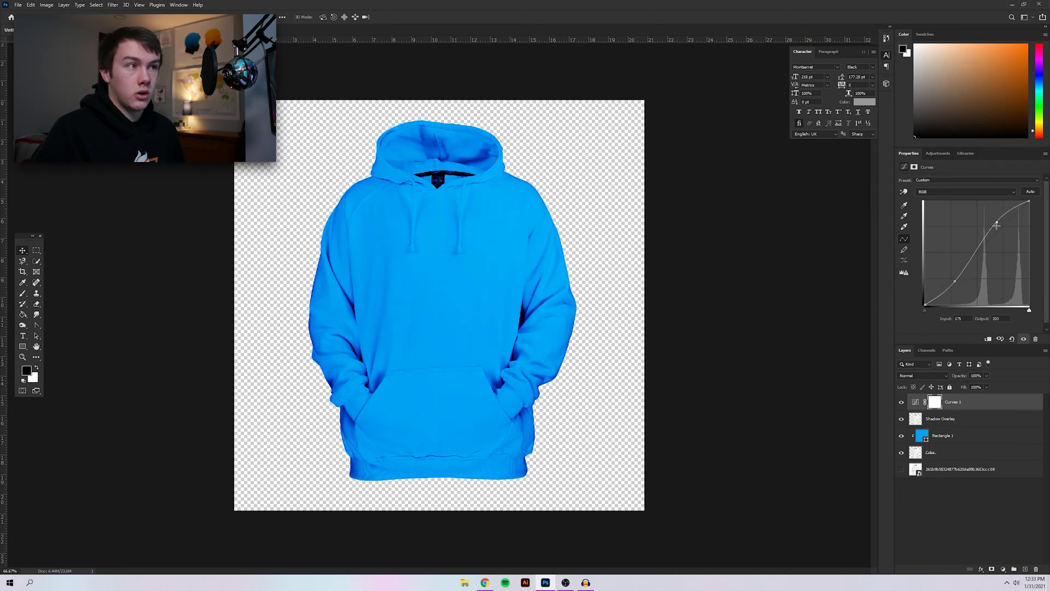
pyautogui.moveTo(997, 223); pyautogui.dragTo(997, 225)
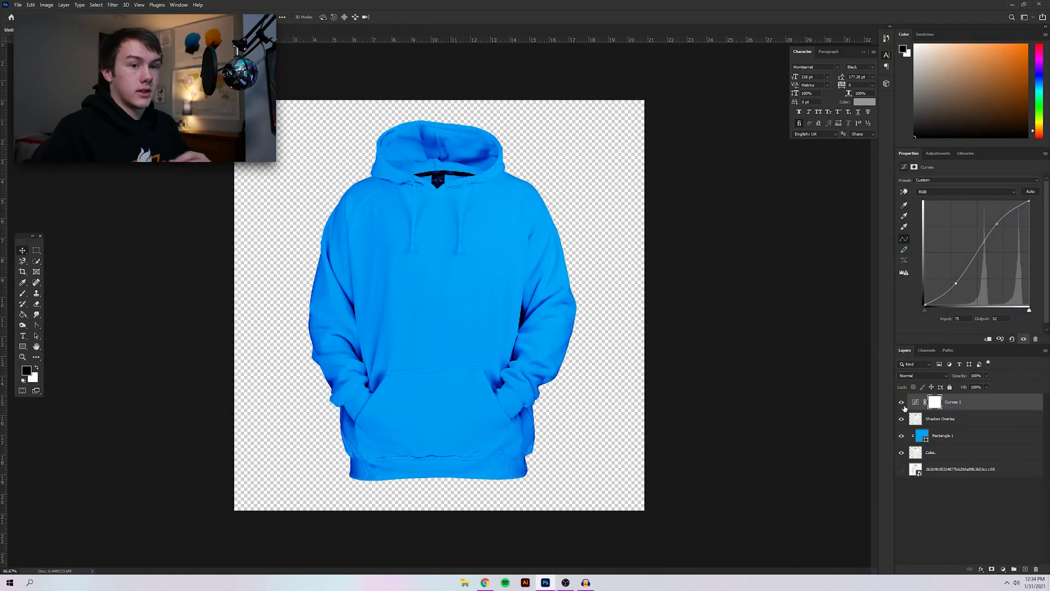
pyautogui.click(902, 403)
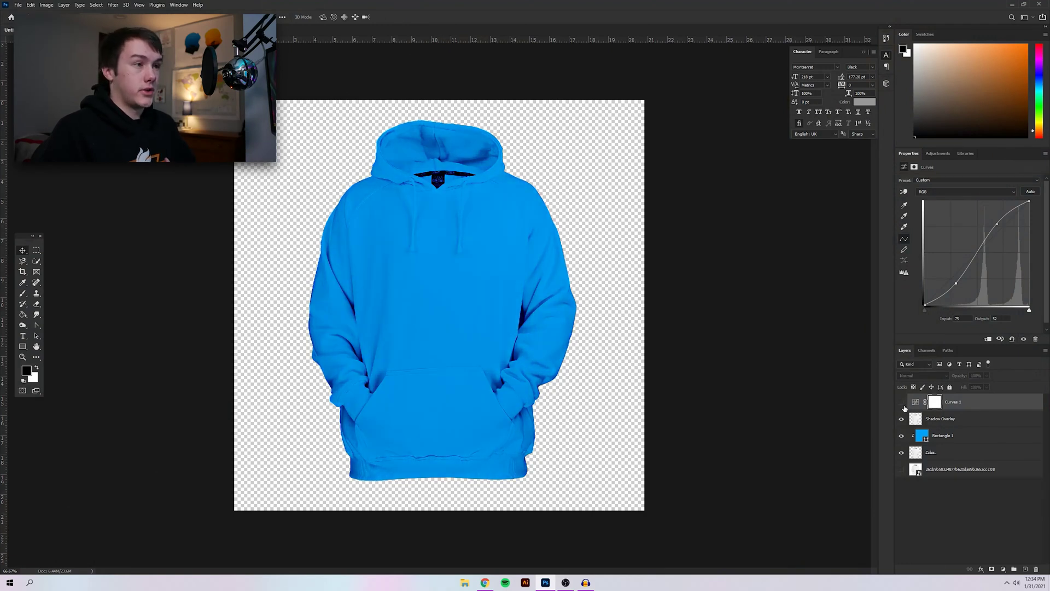
pyautogui.click(902, 403)
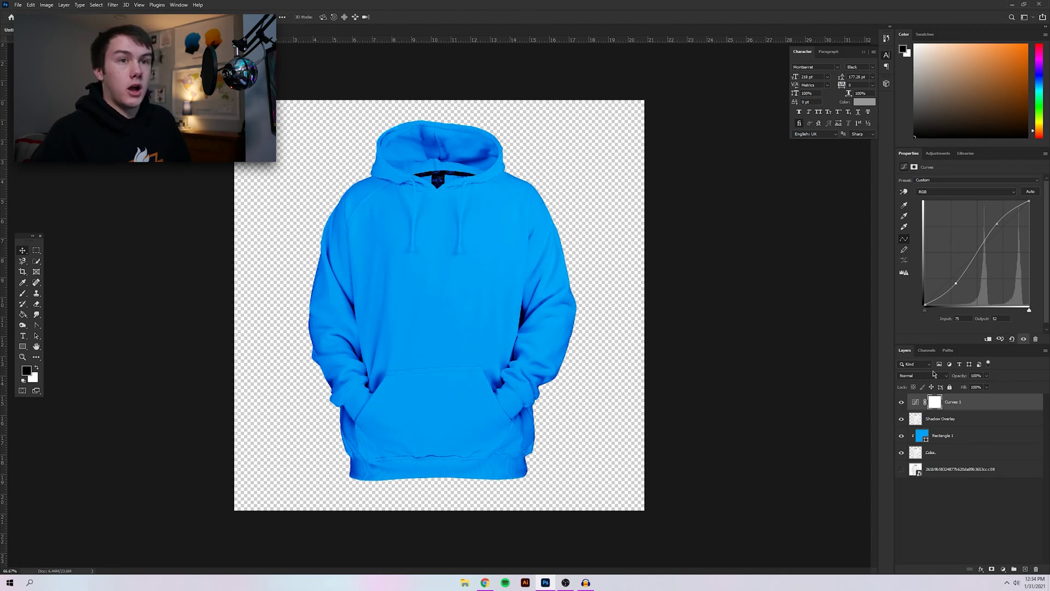
pyautogui.click(940, 154)
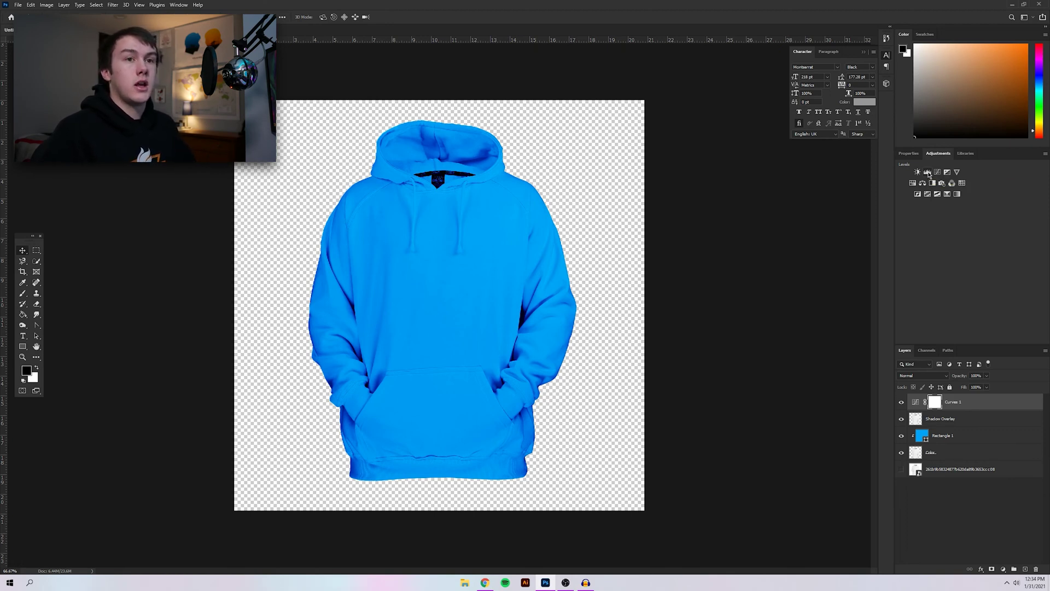
# - Add a slight Brightness/Contrast boost, then group it with Curves and Shadow Overlay into Group 1
pyautogui.click(918, 173)
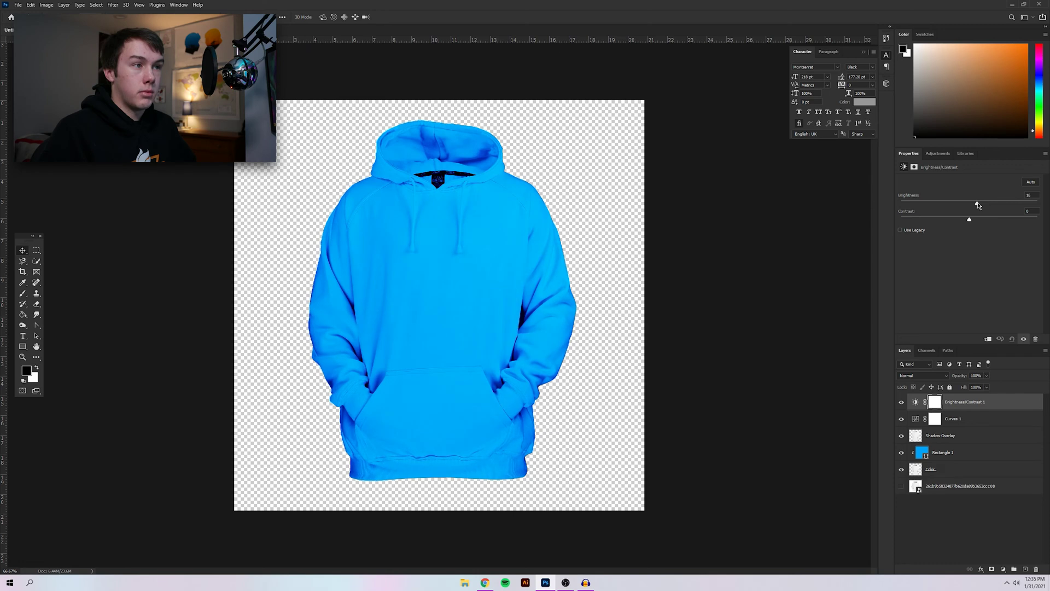
pyautogui.moveTo(979, 206)
pyautogui.mouseDown()
pyautogui.moveTo(1040, 205)
pyautogui.moveTo(973, 209)
pyautogui.mouseUp()
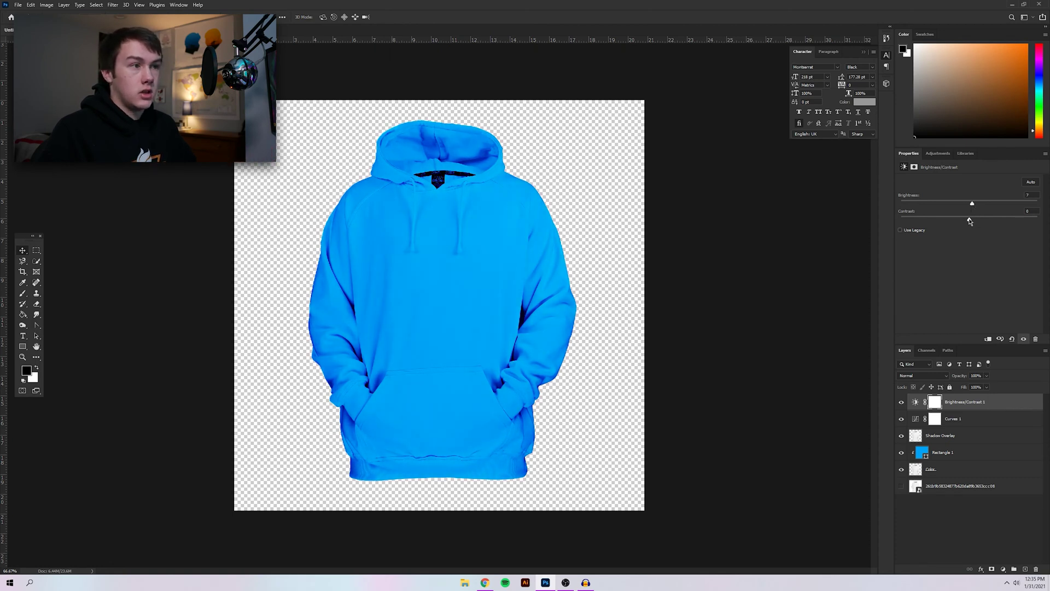
pyautogui.moveTo(972, 220)
pyautogui.mouseDown()
pyautogui.moveTo(1037, 219)
pyautogui.moveTo(960, 219)
pyautogui.moveTo(967, 227)
pyautogui.mouseUp()
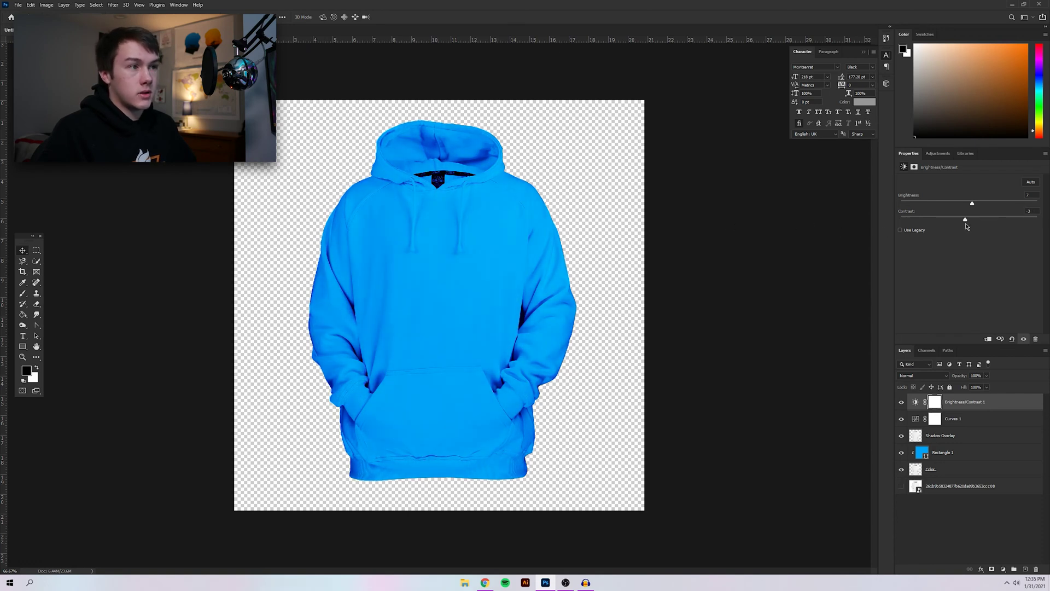
pyautogui.click(902, 403)
pyautogui.click(901, 419)
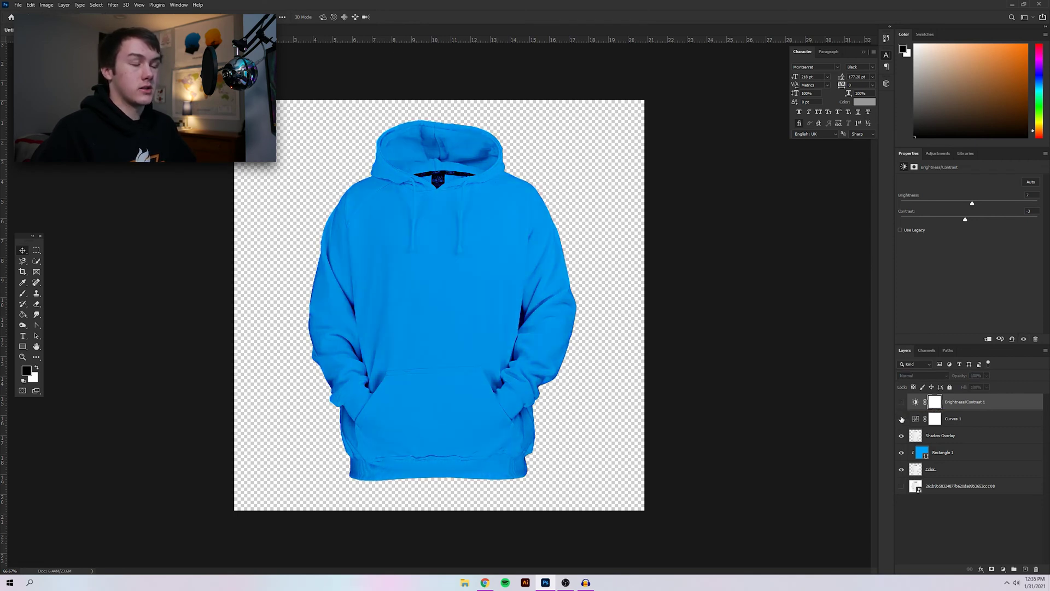
pyautogui.click(901, 419)
pyautogui.click(901, 403)
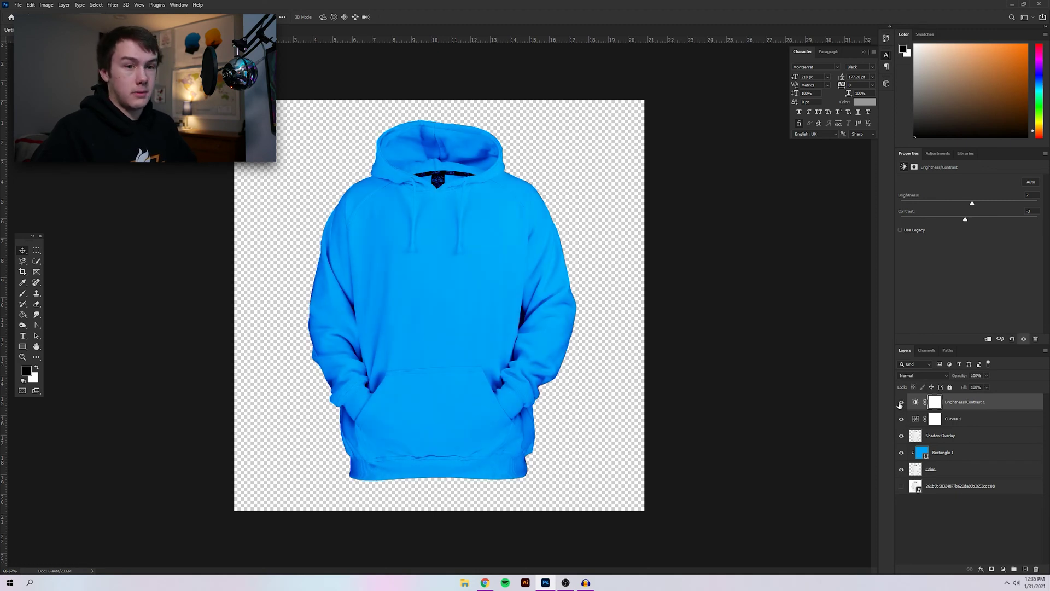
pyautogui.keyDown('shift'); pyautogui.click(973, 440); pyautogui.keyUp('shift')
pyautogui.hotkey('ctrl', 'g')
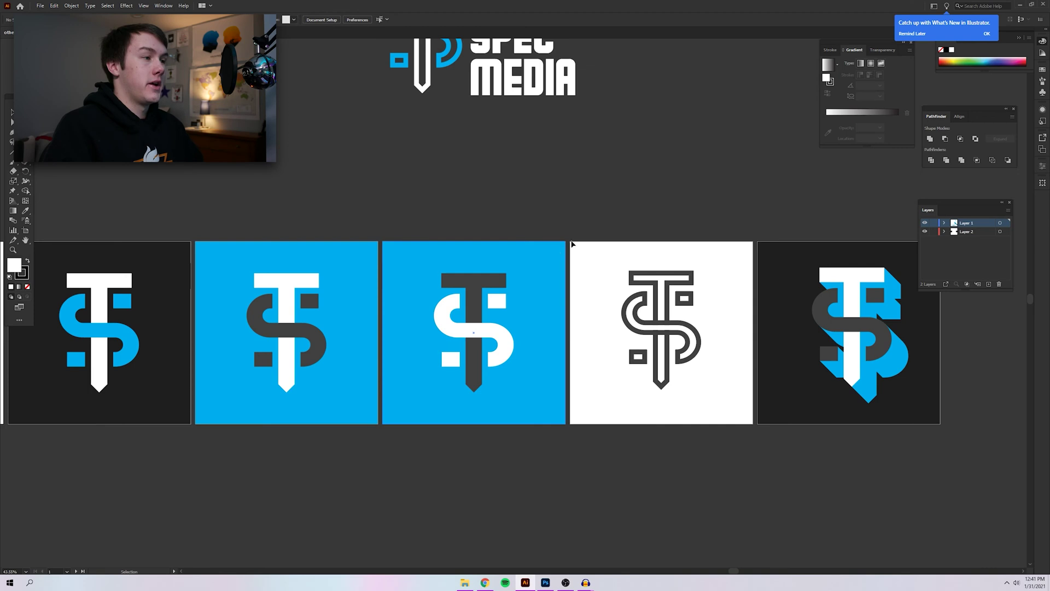
# - Select the T/S logo on Illustrator's third artboard, then add a new layer above Rectangle 1 in Photoshop
pyautogui.click(511, 292)
pyautogui.press('a')
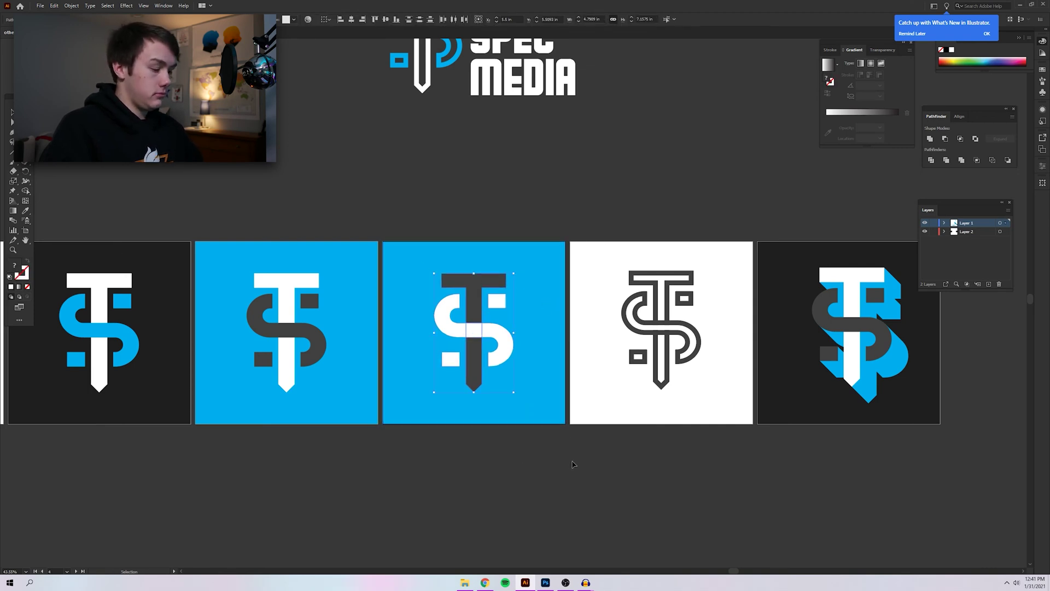
pyautogui.click(546, 582)
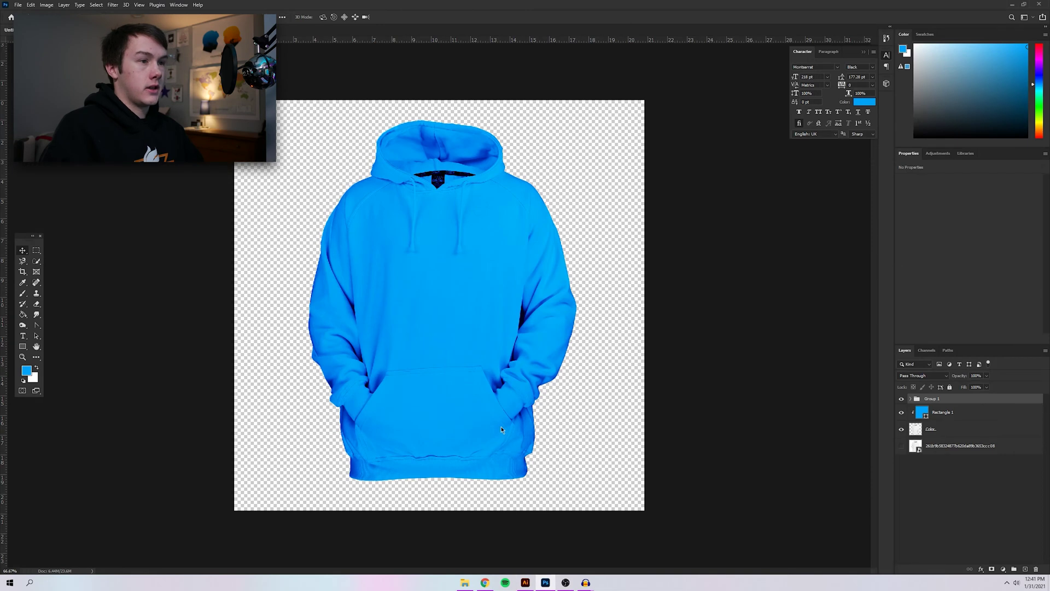
pyautogui.click(962, 416)
pyautogui.click(1026, 569)
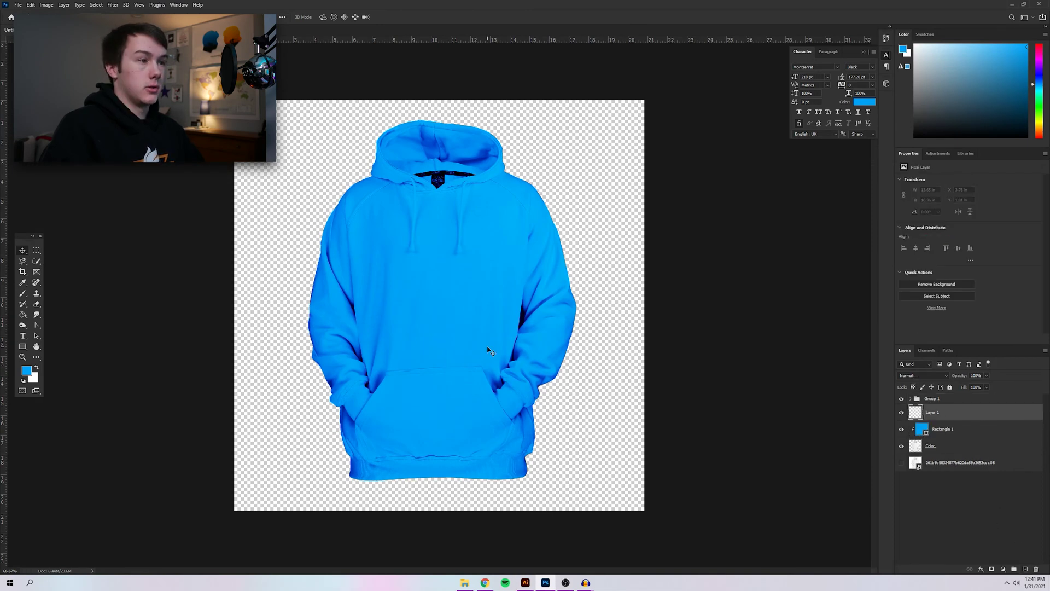
# - Paste the T/S logo as a smart object, shrink it, and move it onto the hoodie's chest
pyautogui.hotkey('ctrl', 'v')
pyautogui.click(427, 122)
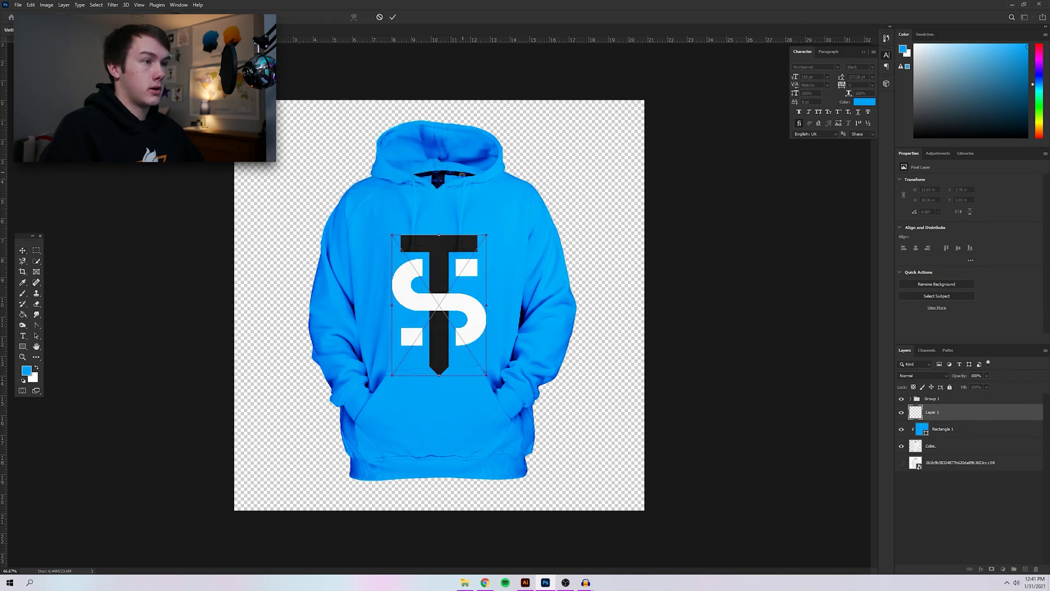
pyautogui.moveTo(481, 239); pyautogui.dragTo(474, 241)
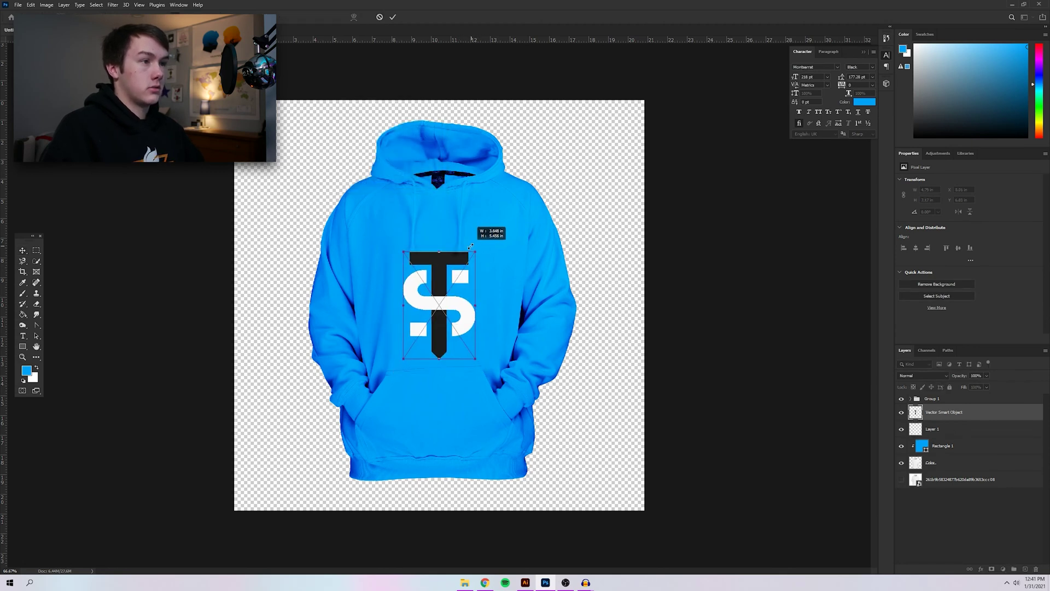
pyautogui.moveTo(453, 288); pyautogui.dragTo(452, 270)
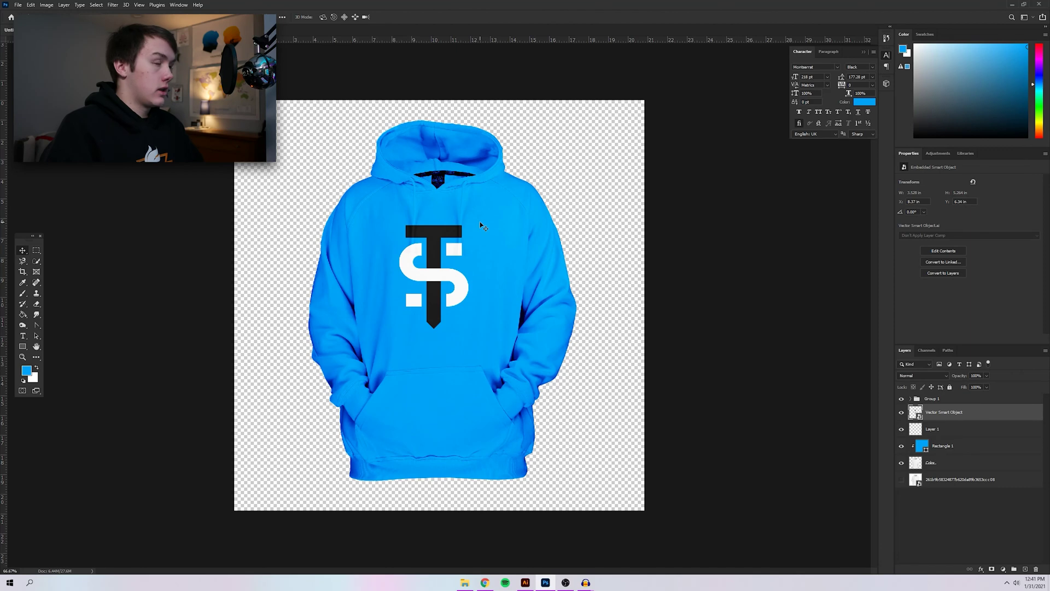
# - Zoom in and hide the Vector Smart Object logo layer
pyautogui.scroll(4, 480, 222)
pyautogui.scroll(4, 468, 227)
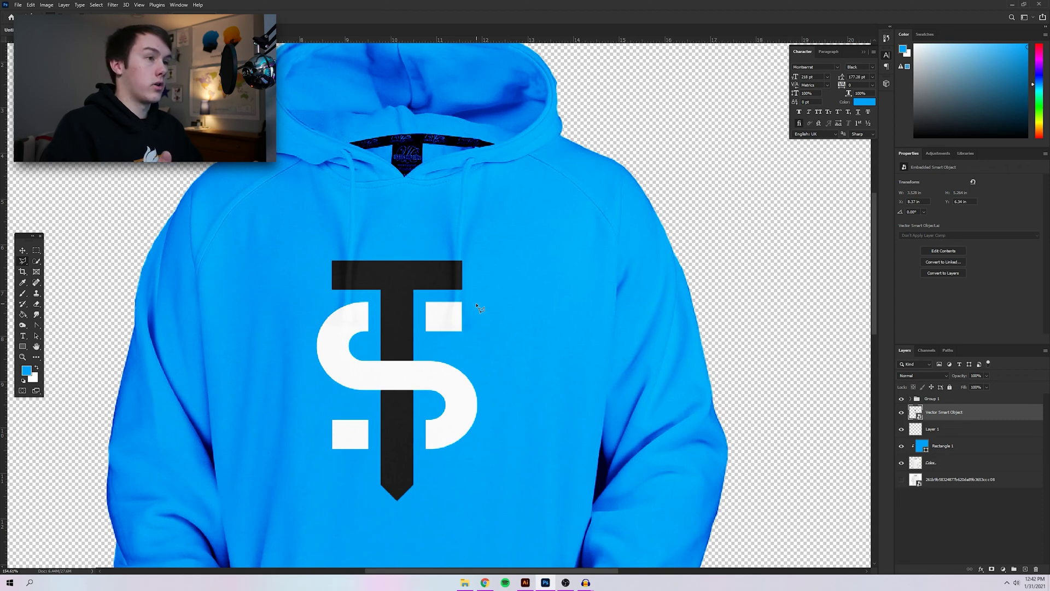
pyautogui.click(900, 413)
# - Trace the outline of the hoodie's right drawstring with the Polygonal Lasso tool
pyautogui.scroll(2, 503, 277)
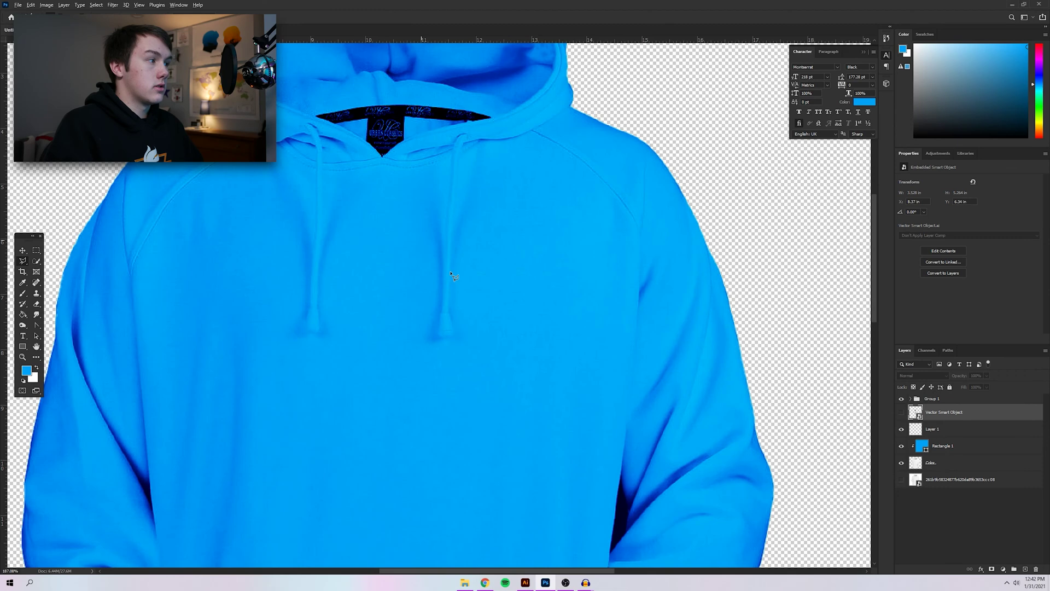
pyautogui.scroll(1, 452, 275)
pyautogui.scroll(1, 490, 222)
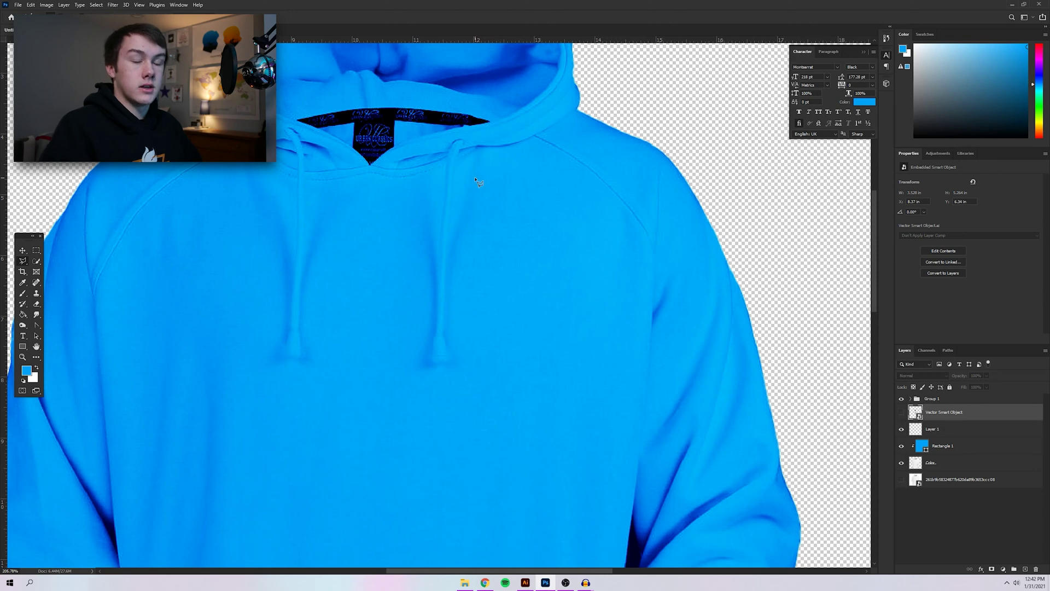
pyautogui.moveTo(453, 164)
pyautogui.mouseDown()
pyautogui.moveTo(447, 328)
pyautogui.moveTo(435, 362)
pyautogui.moveTo(451, 164)
pyautogui.mouseUp()
# - Expand Group 1, add a new layer, and outline the left drawstring
pyautogui.click(911, 399)
pyautogui.hotkey('ctrl', 'j')
pyautogui.moveTo(296, 286)
pyautogui.mouseDown()
pyautogui.moveTo(299, 358)
pyautogui.moveTo(304, 208)
pyautogui.moveTo(296, 290)
pyautogui.mouseUp()
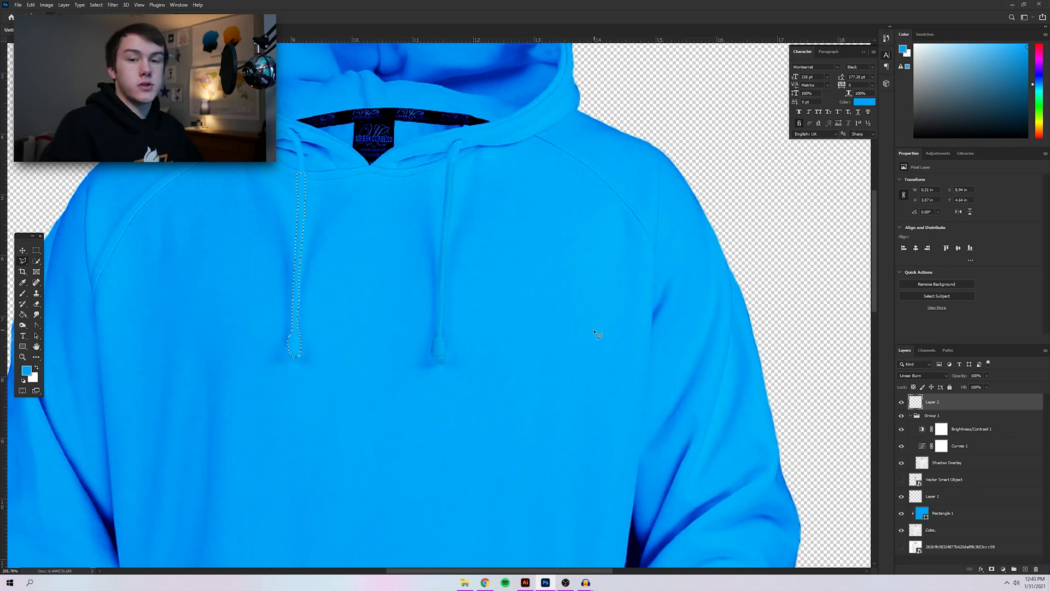
pyautogui.scroll(1, 596, 334)
pyautogui.scroll(-1, 604, 331)
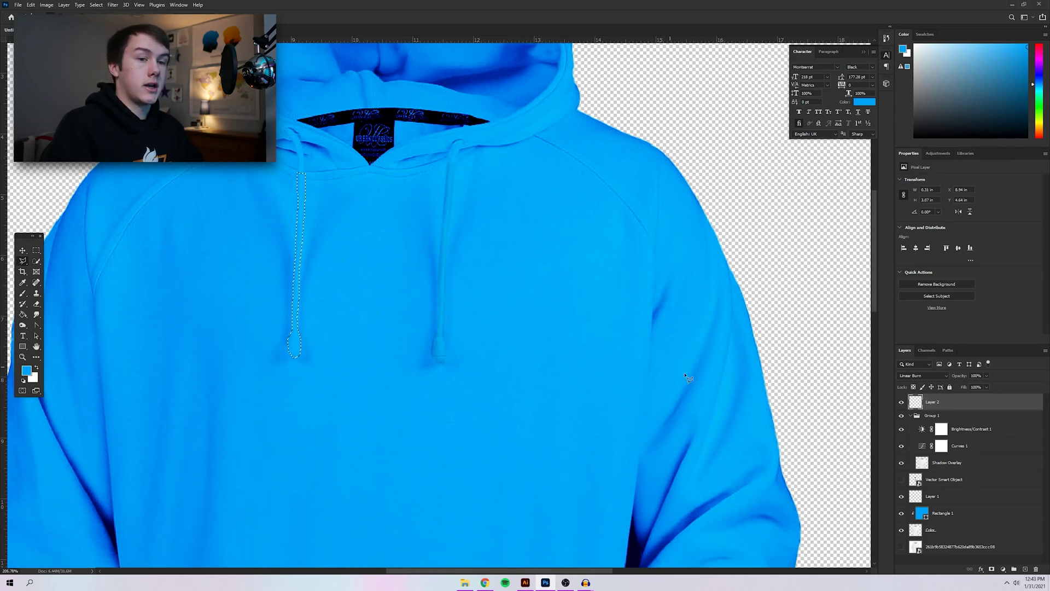
# - Copy the drawstring selection to Layer 3, move it under Group 1, and merge it into Layer 2
pyautogui.click(970, 464)
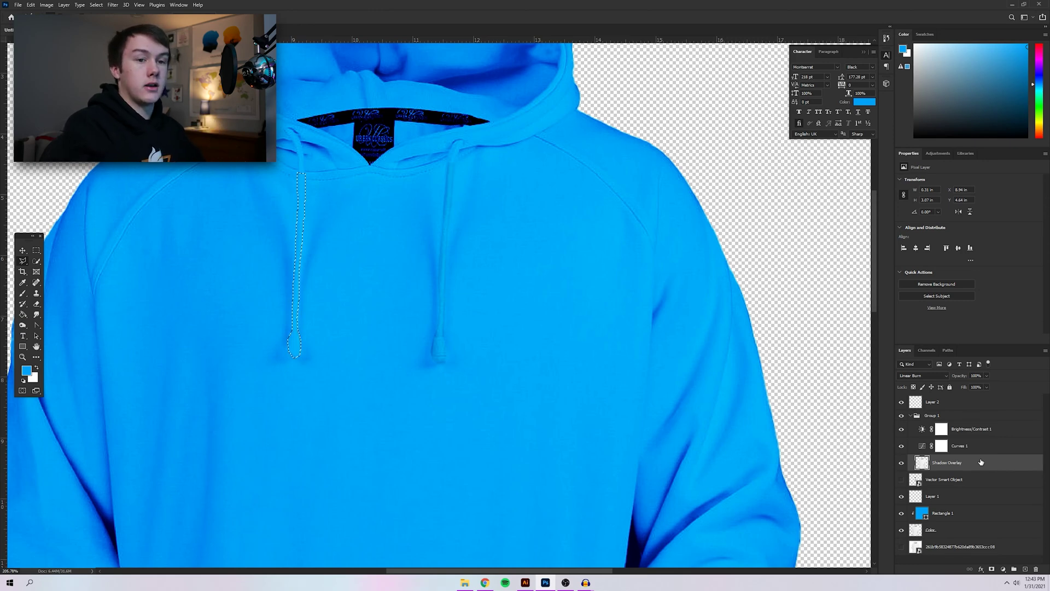
pyautogui.hotkey('ctrl', 'j')
pyautogui.moveTo(968, 465); pyautogui.dragTo(953, 413)
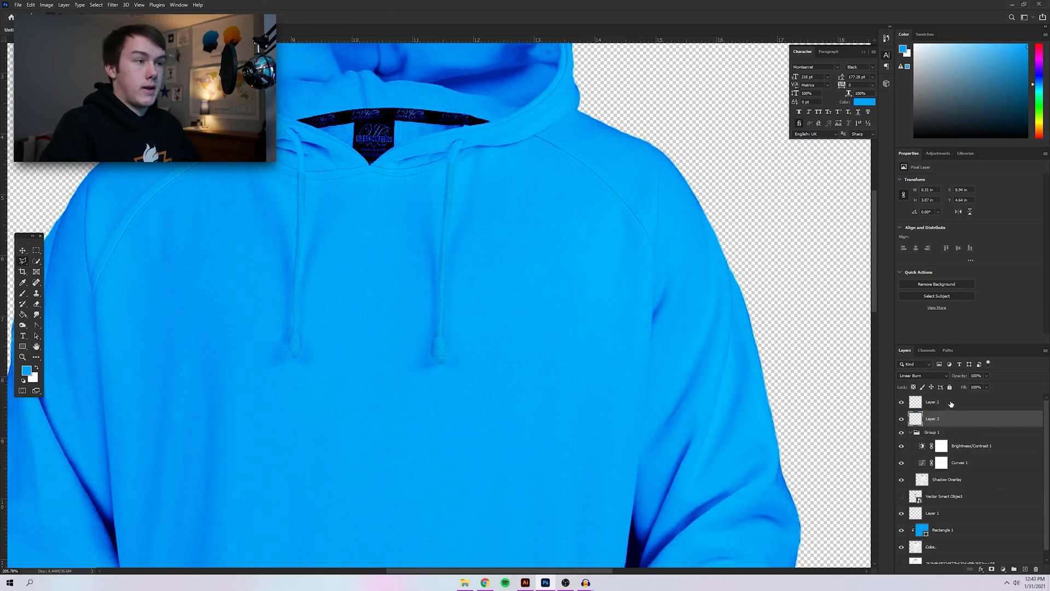
pyautogui.keyDown('shift'); pyautogui.click(953, 403); pyautogui.keyUp('shift')
pyautogui.rightClick(954, 405)
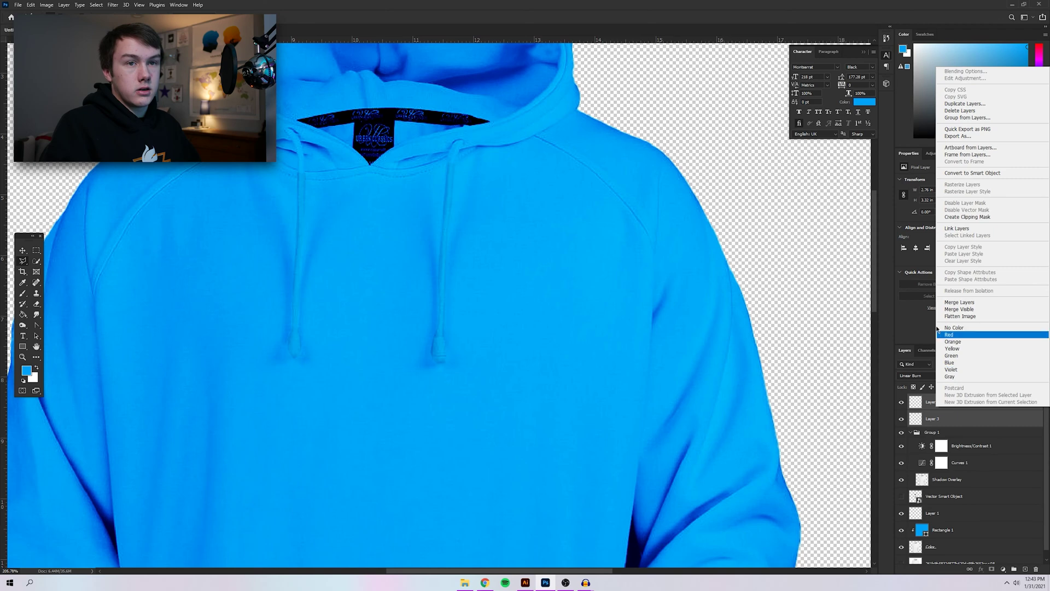
pyautogui.click(977, 305)
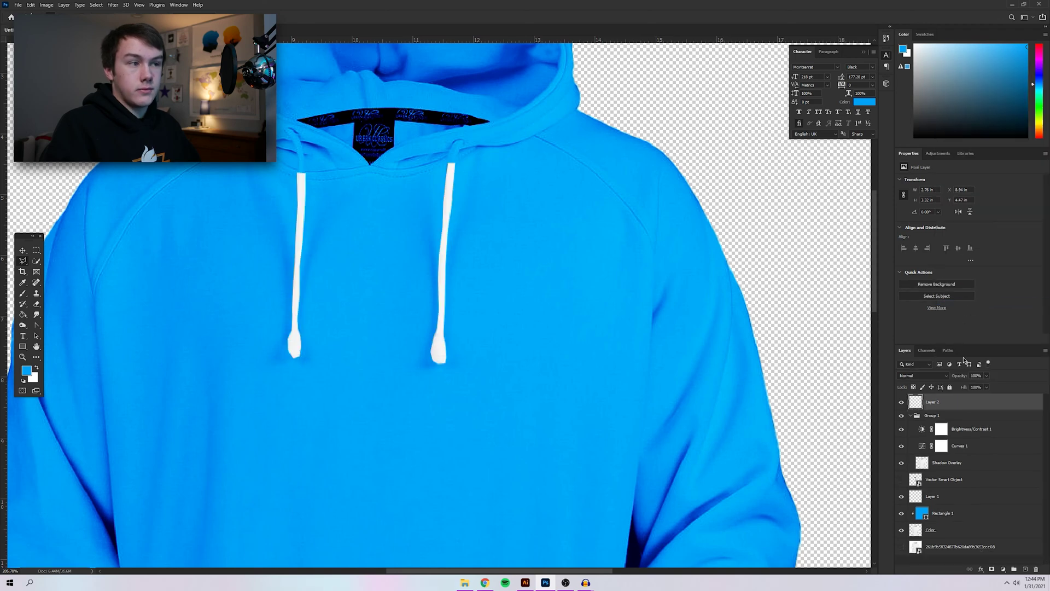
# - Set the drawstring layer's blend mode to Linear Burn and duplicate it
pyautogui.press('v')
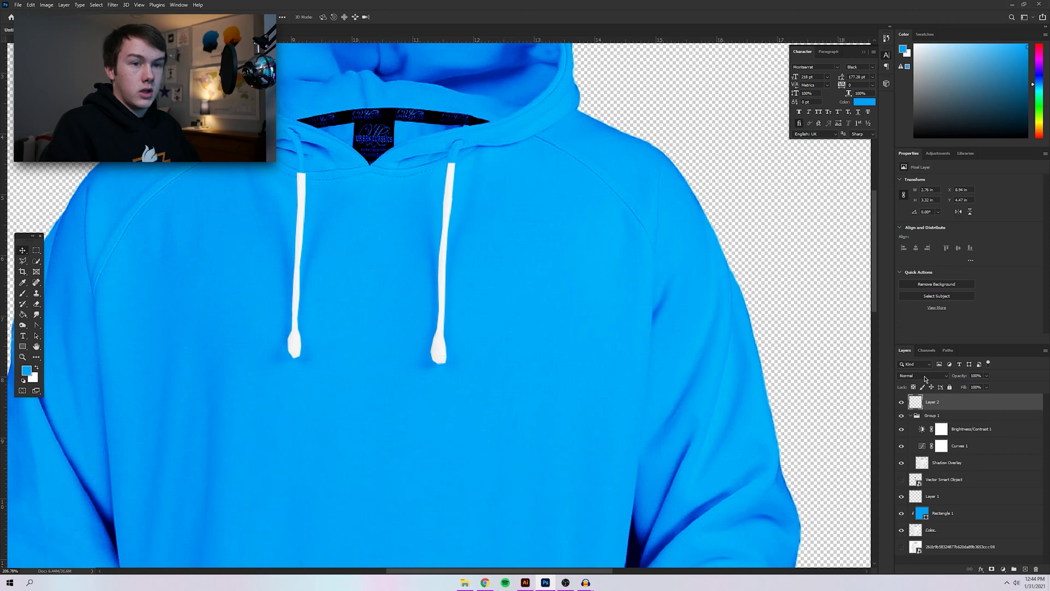
pyautogui.click(924, 377)
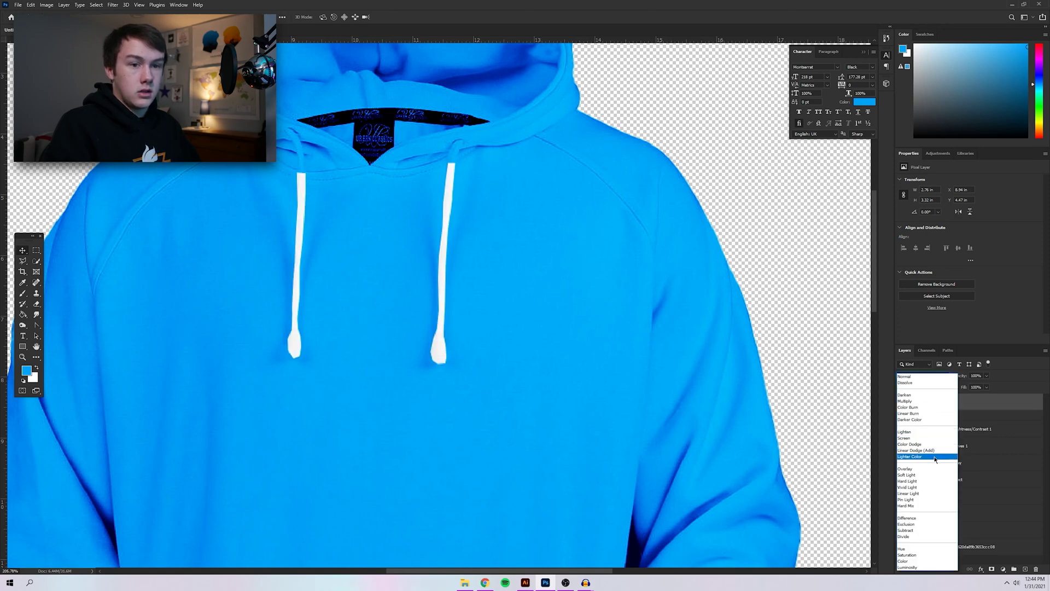
pyautogui.click(932, 414)
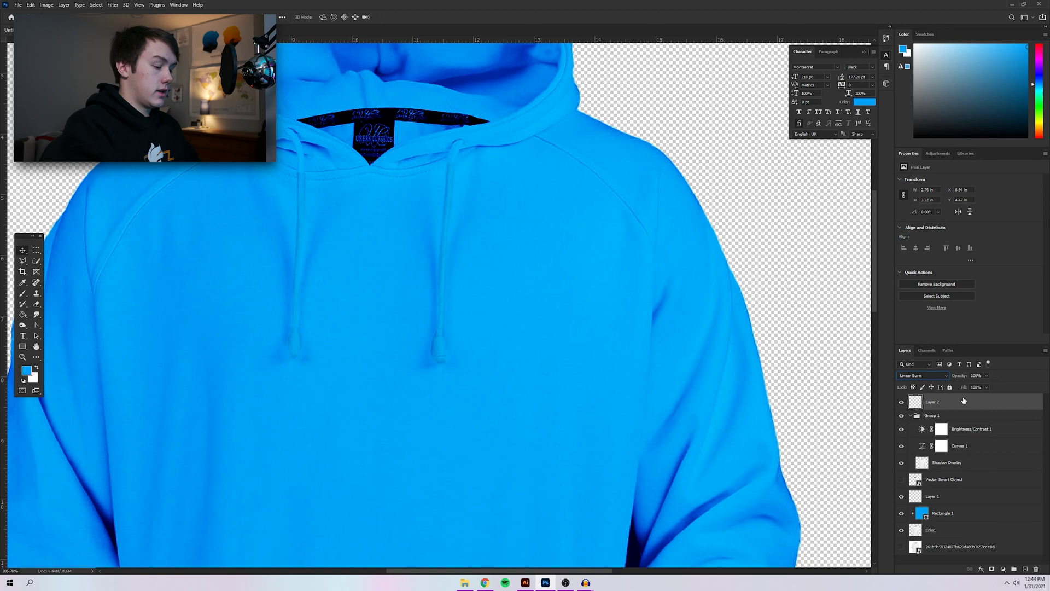
pyautogui.hotkey('ctrl', 'j')
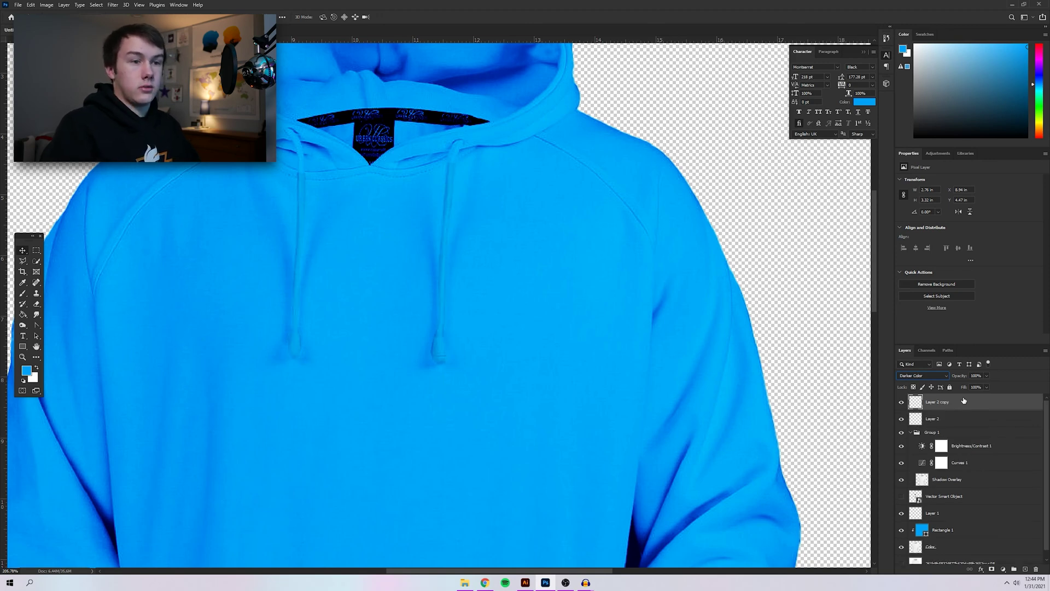
# - Load the original drawstring layer's pixels as a selection and set its blend mode to Normal
pyautogui.click(955, 423)
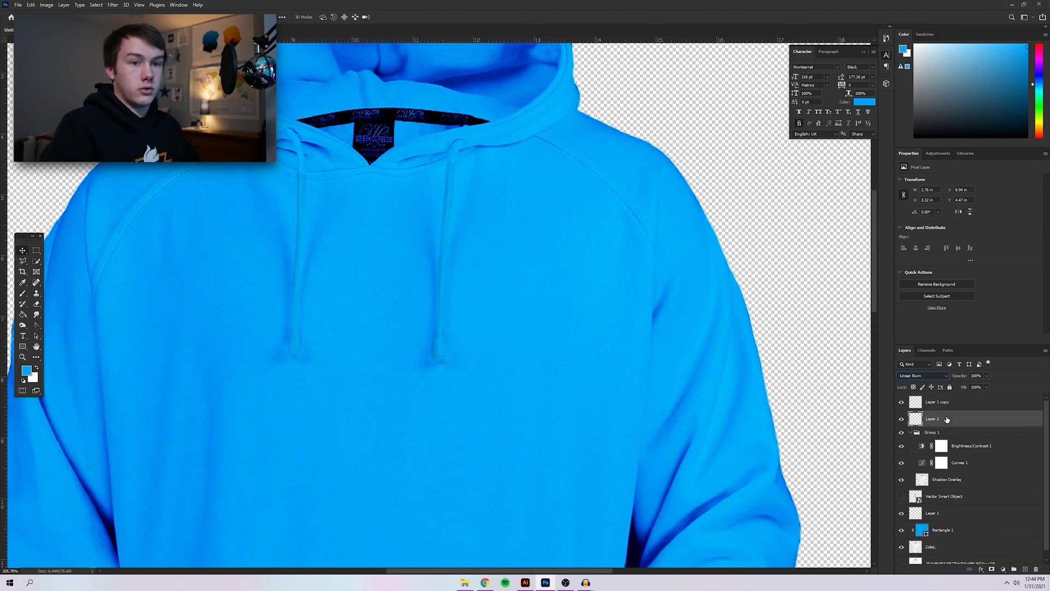
pyautogui.keyDown('ctrl'); pyautogui.click(916, 419); pyautogui.keyUp('ctrl')
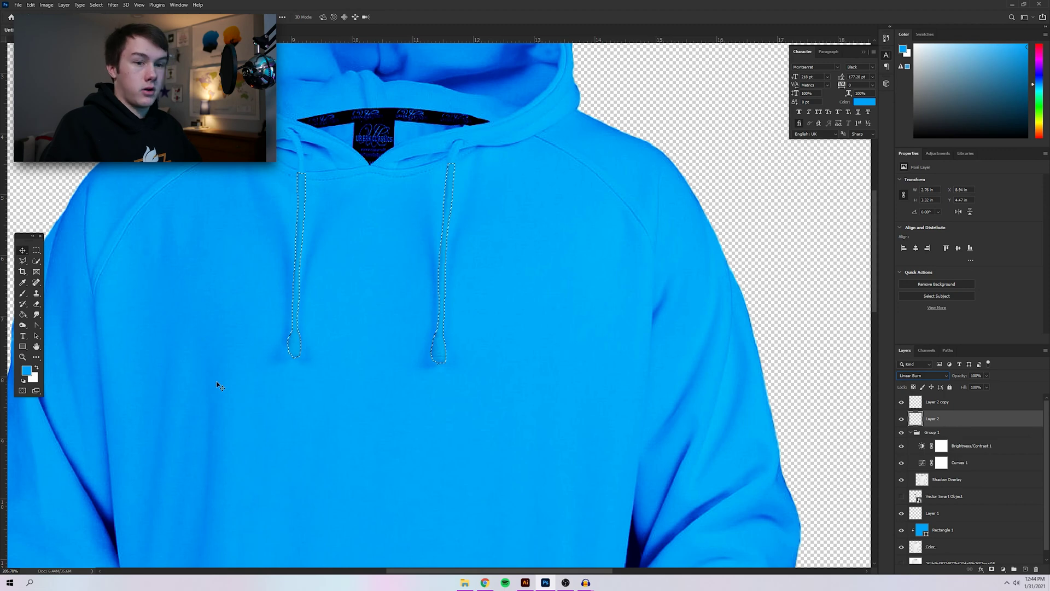
pyautogui.click(926, 376)
pyautogui.click(926, 376)
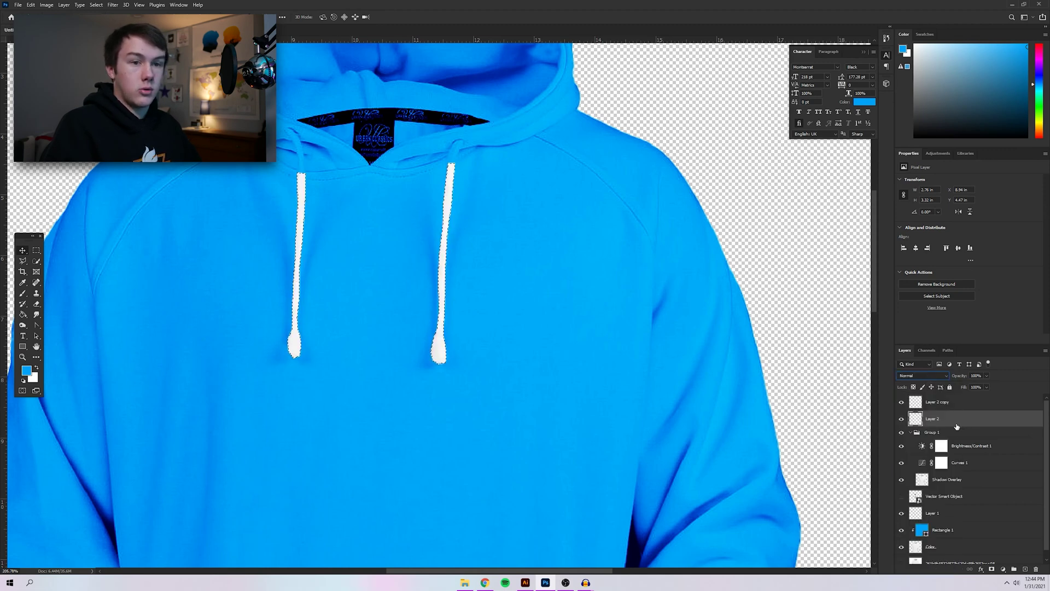
pyautogui.scroll(-1, 959, 419)
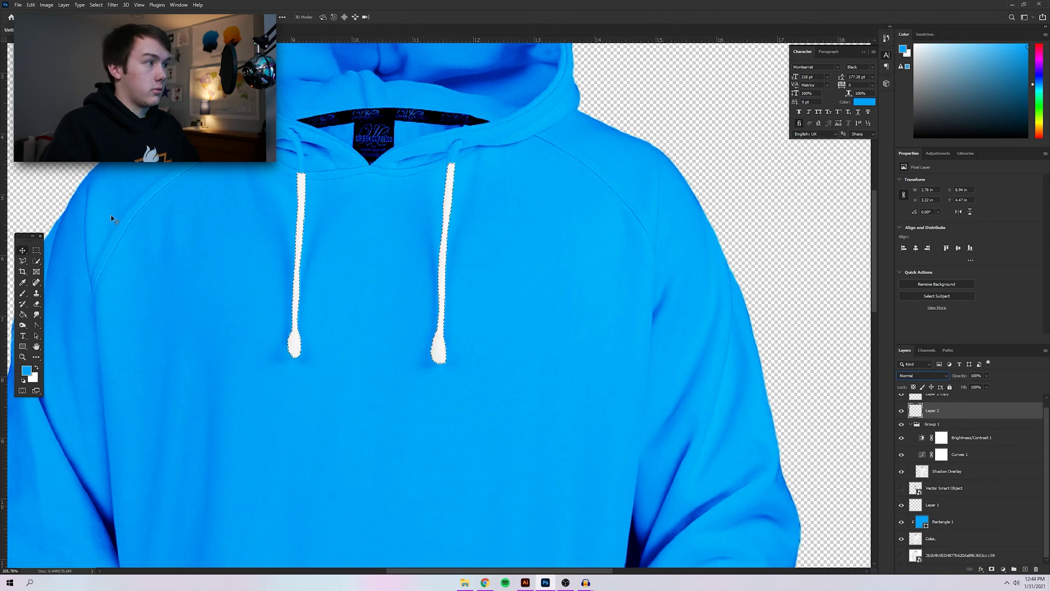
# - Draw a rectangle over both drawstrings and clip it to the drawstring layer
pyautogui.hotkey('ctrl', 'j')
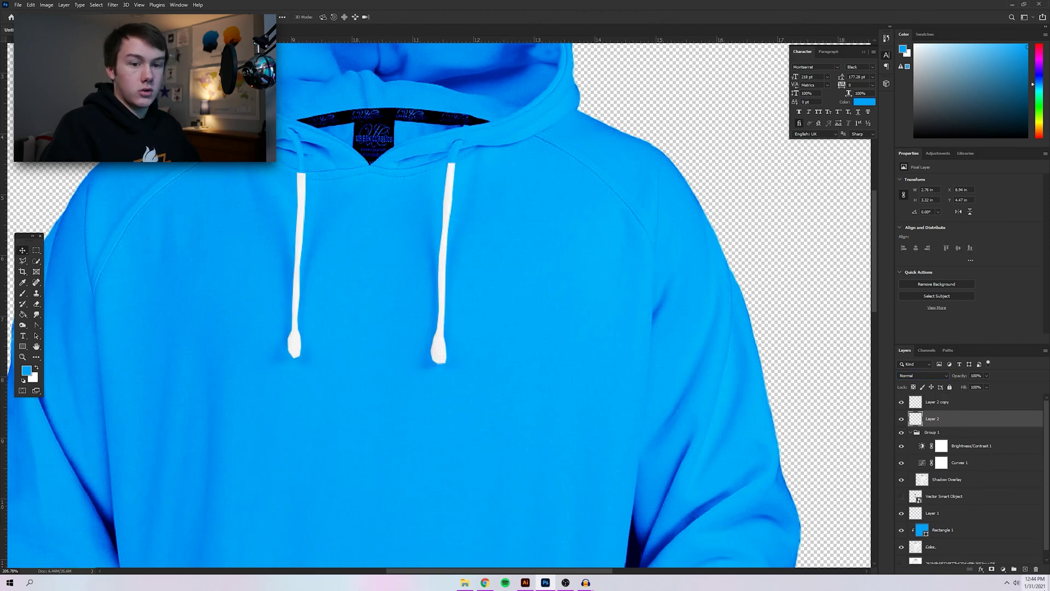
pyautogui.click(23, 346)
pyautogui.moveTo(261, 159); pyautogui.dragTo(487, 380)
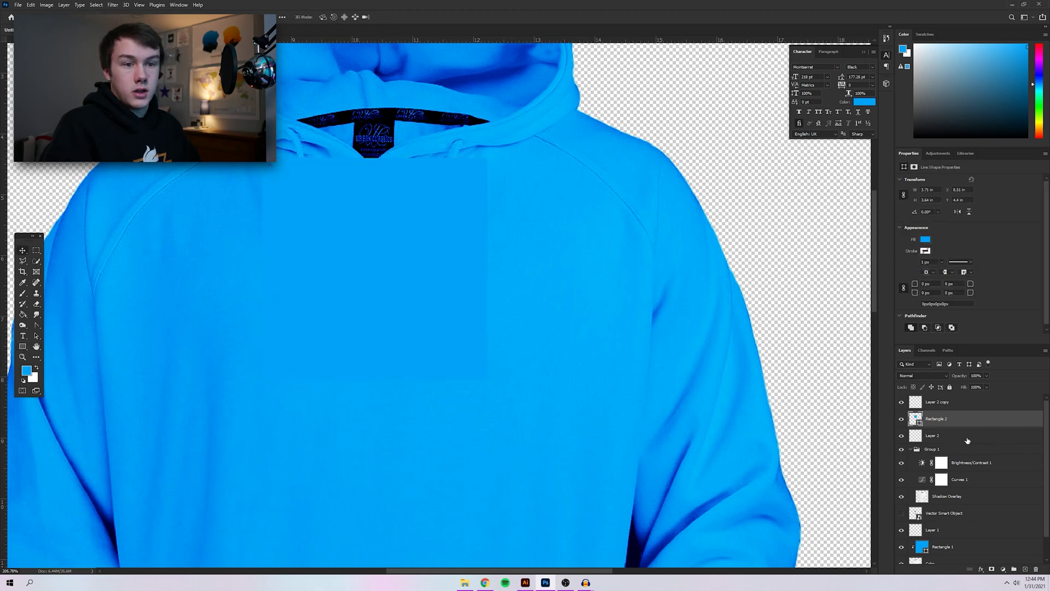
pyautogui.rightClick(956, 419)
pyautogui.click(963, 225)
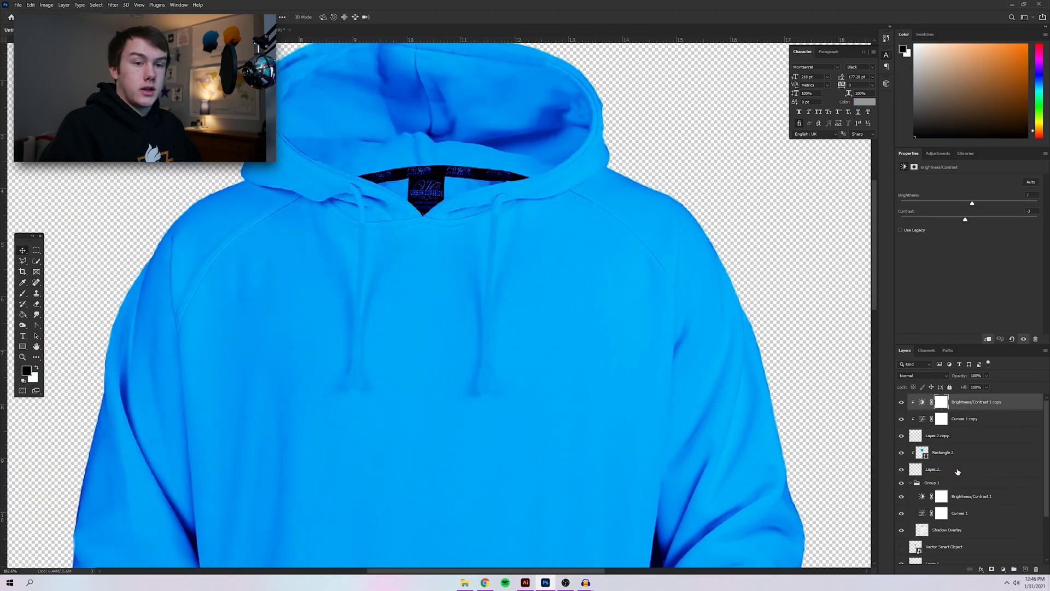
# - Group the drawstring layers as Group 2, move it below Group 1, and collapse Group 1
pyautogui.keyDown('shift'); pyautogui.click(957, 470); pyautogui.keyUp('shift')
pyautogui.hotkey('ctrl', 'g')
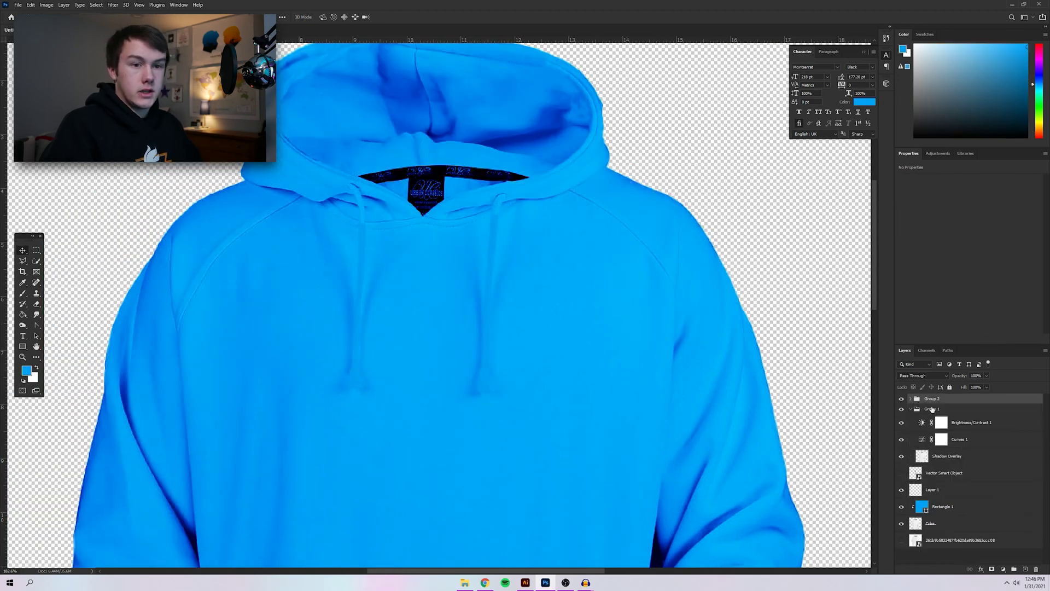
pyautogui.moveTo(934, 402); pyautogui.dragTo(933, 463)
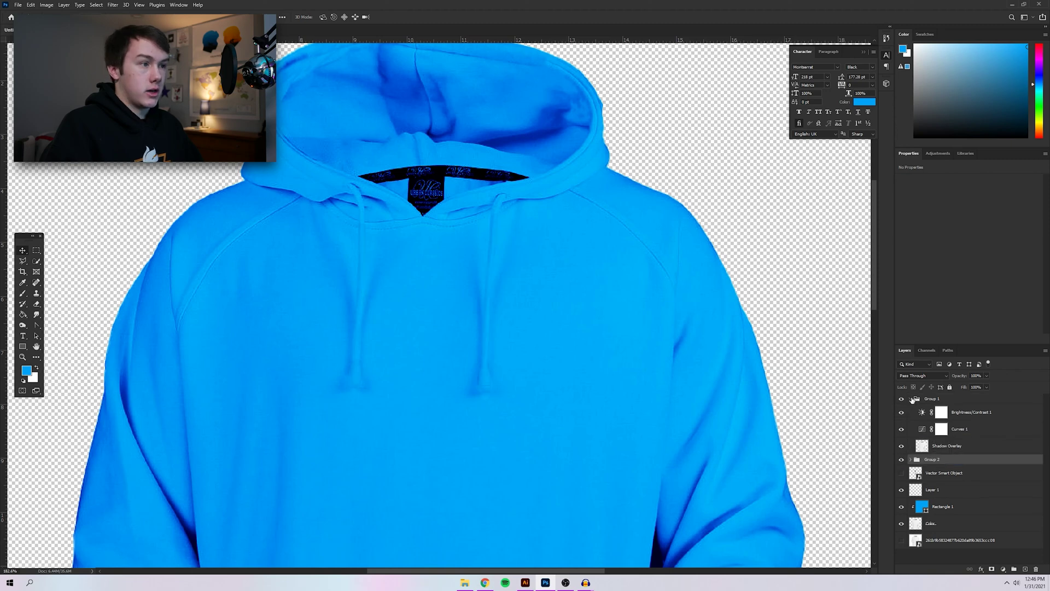
pyautogui.click(911, 399)
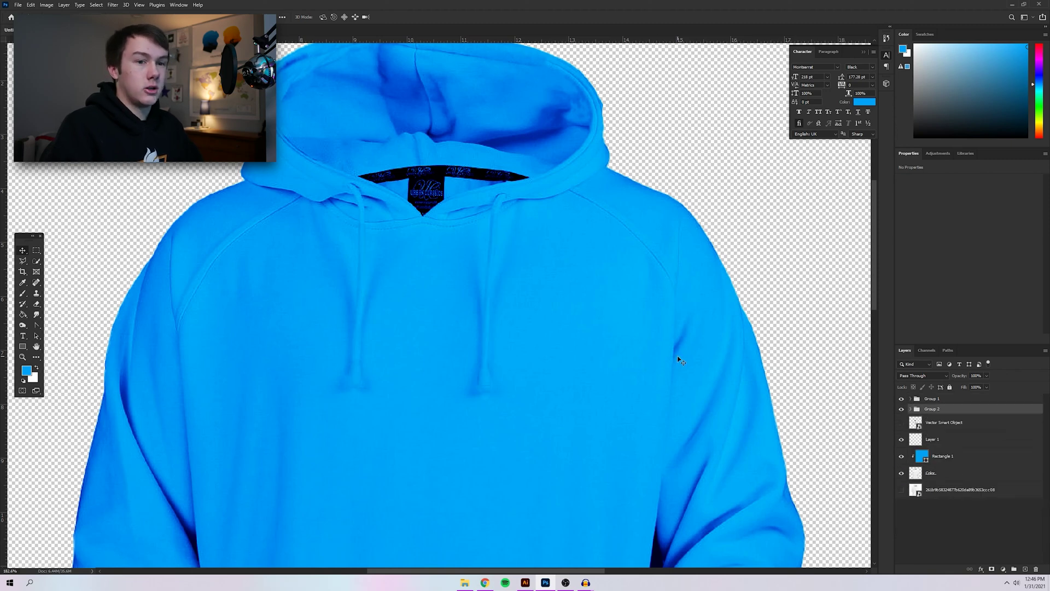
# - Turn the T/S logo layer back on so it shows on the hoodie's chest
pyautogui.click(902, 424)
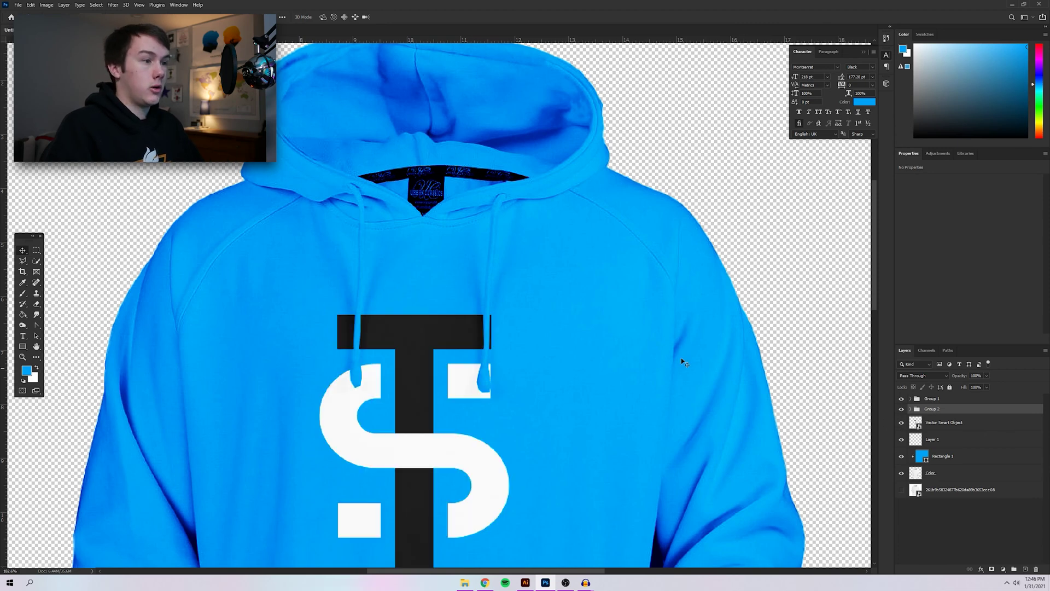
pyautogui.scroll(-5, 580, 379)
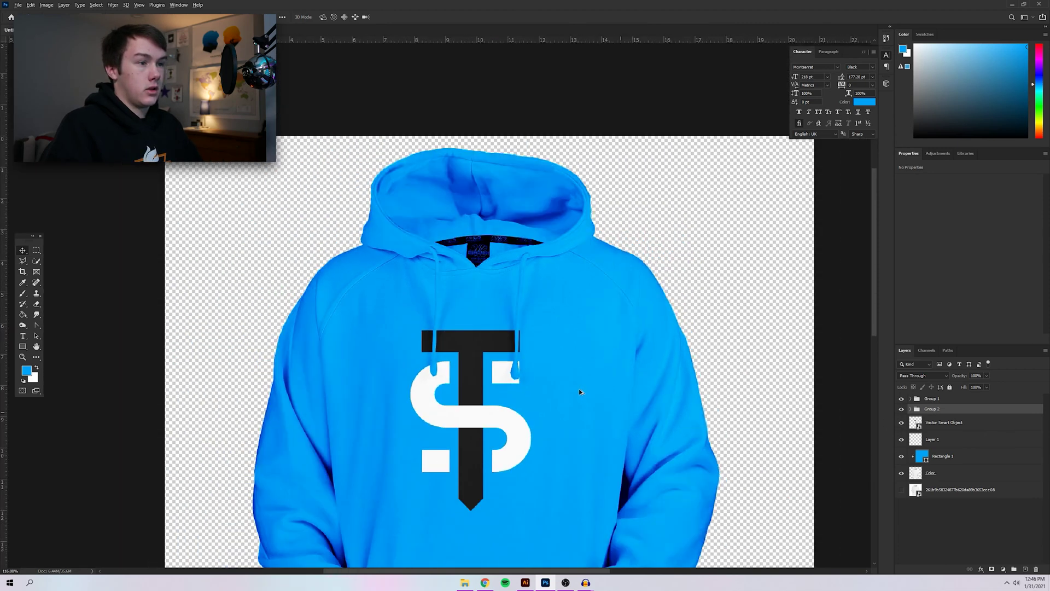
pyautogui.scroll(-4, 578, 390)
pyautogui.scroll(4, 465, 322)
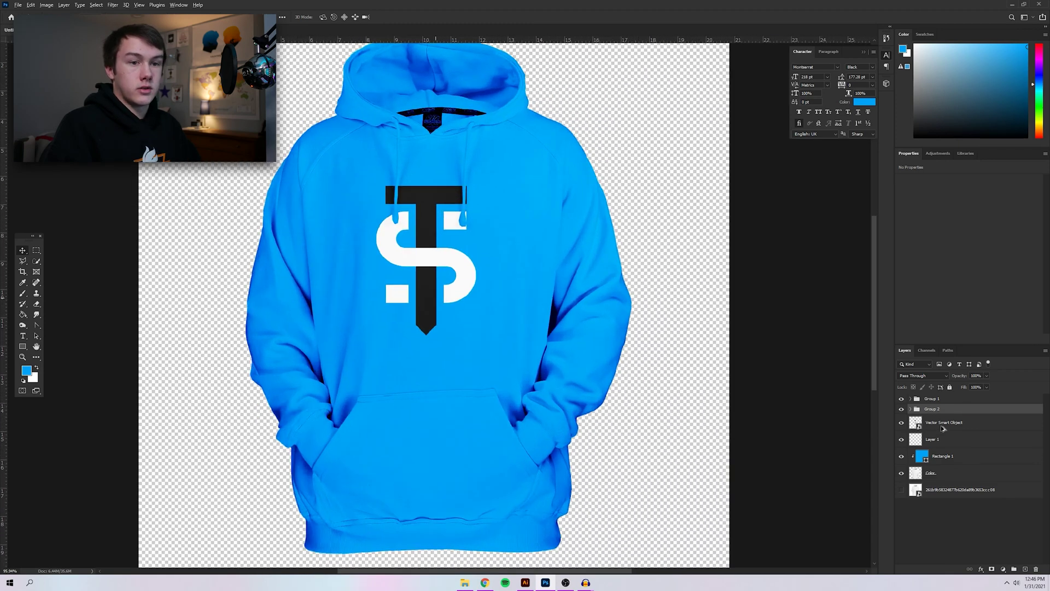
# - Change Rectangle 2's fill colour to dark grey #585858 in the Color Picker
pyautogui.click(910, 409)
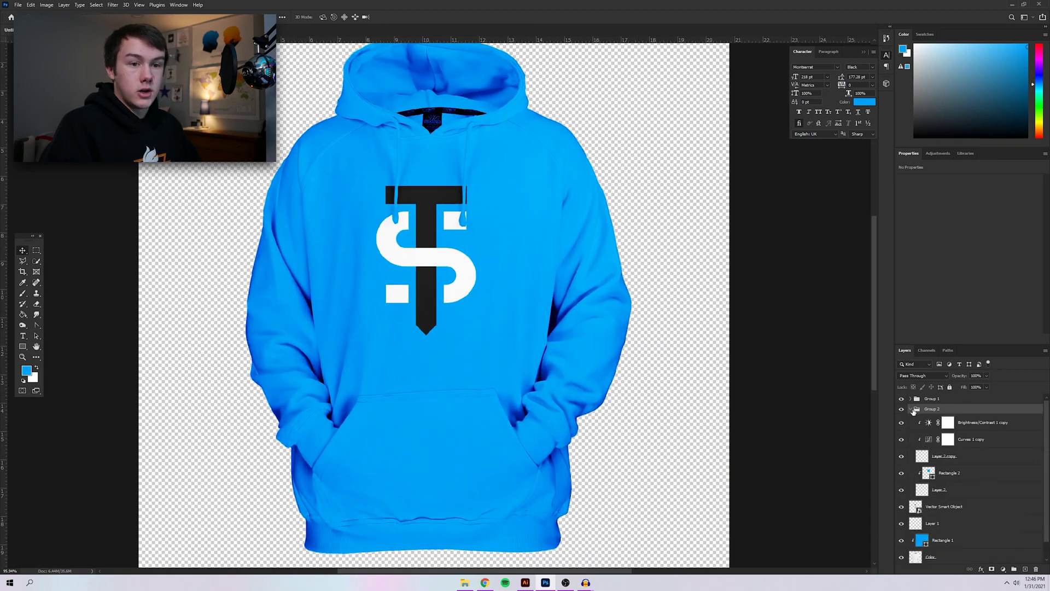
pyautogui.click(929, 473)
pyautogui.doubleClick(929, 474)
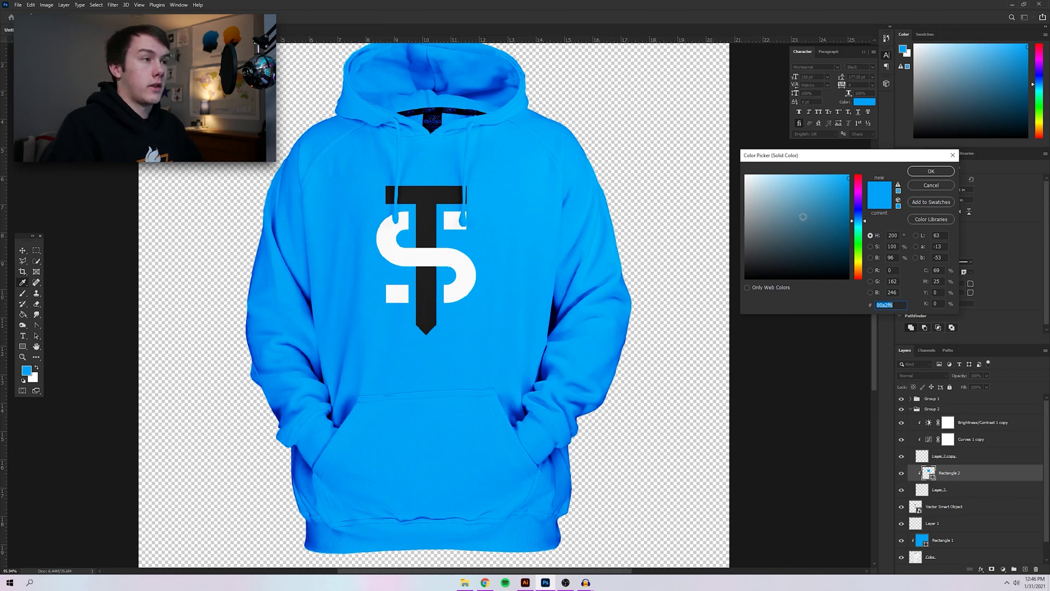
pyautogui.moveTo(763, 247)
pyautogui.mouseDown()
pyautogui.moveTo(747, 261)
pyautogui.moveTo(733, 243)
pyautogui.mouseUp()
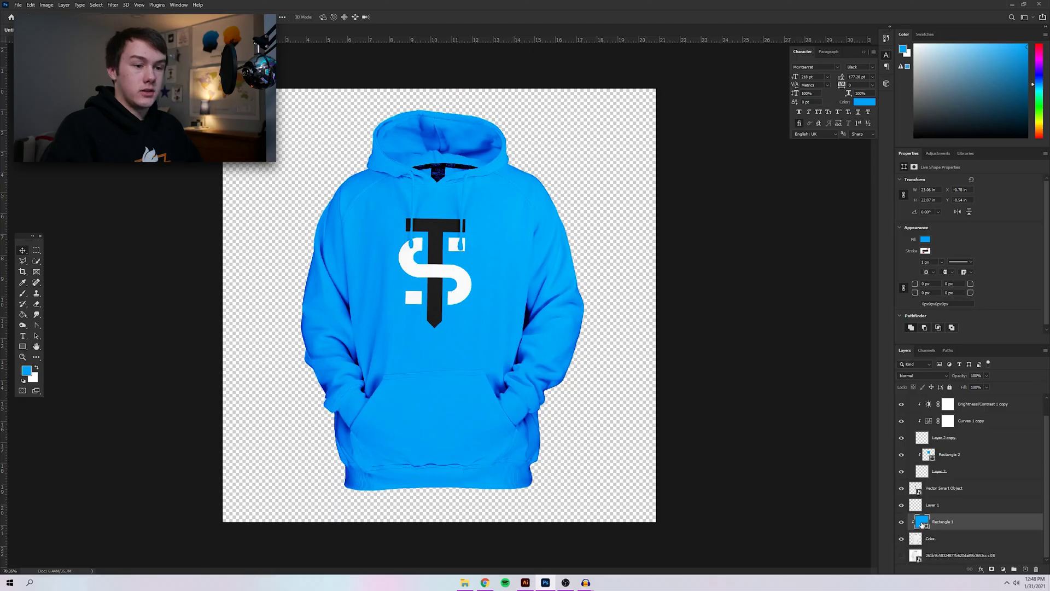
# - Preview the hoodie fill in dark grey, blue, purple, green, yellow-green and red-orange, then cancel
pyautogui.doubleClick(922, 524)
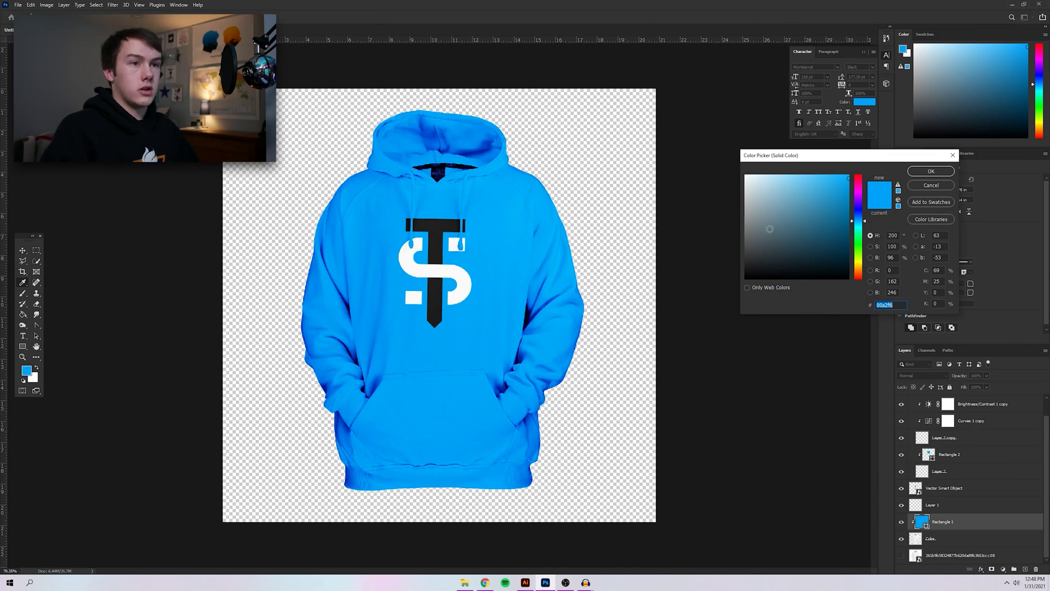
pyautogui.click(748, 235)
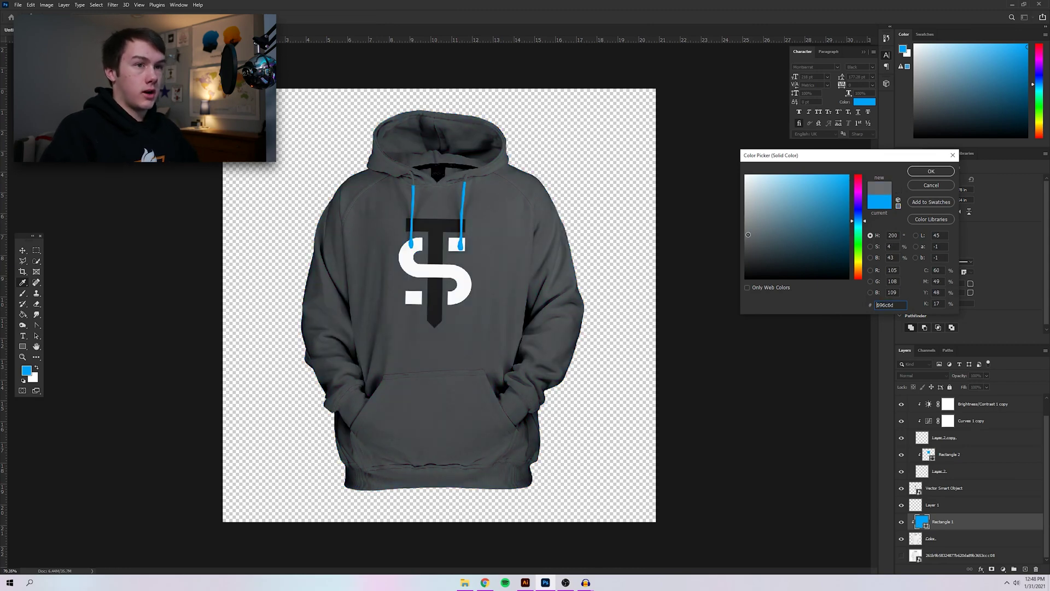
pyautogui.moveTo(835, 260); pyautogui.dragTo(848, 216)
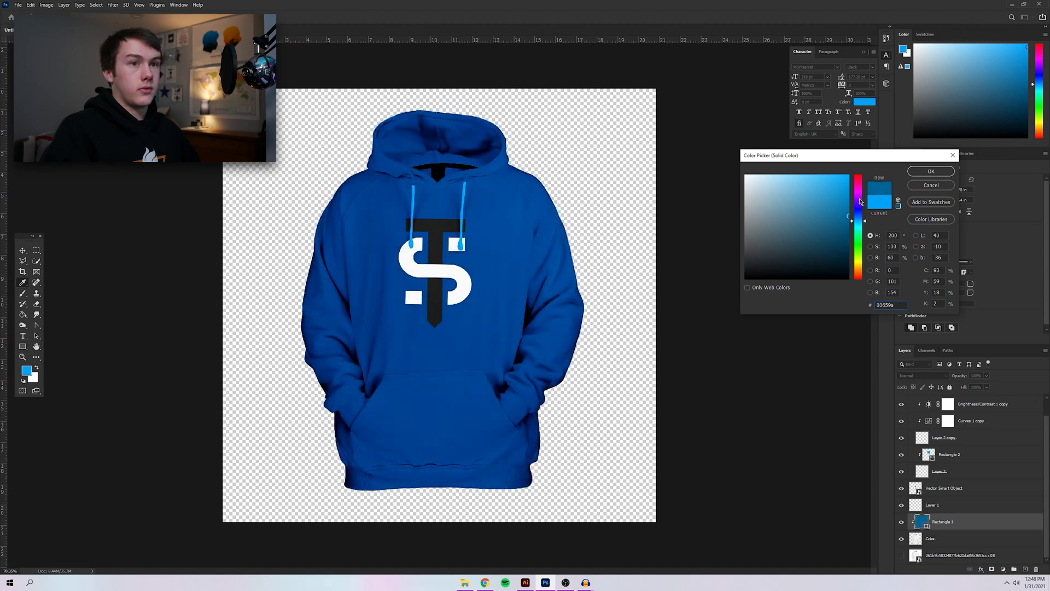
pyautogui.click(859, 199)
pyautogui.click(861, 241)
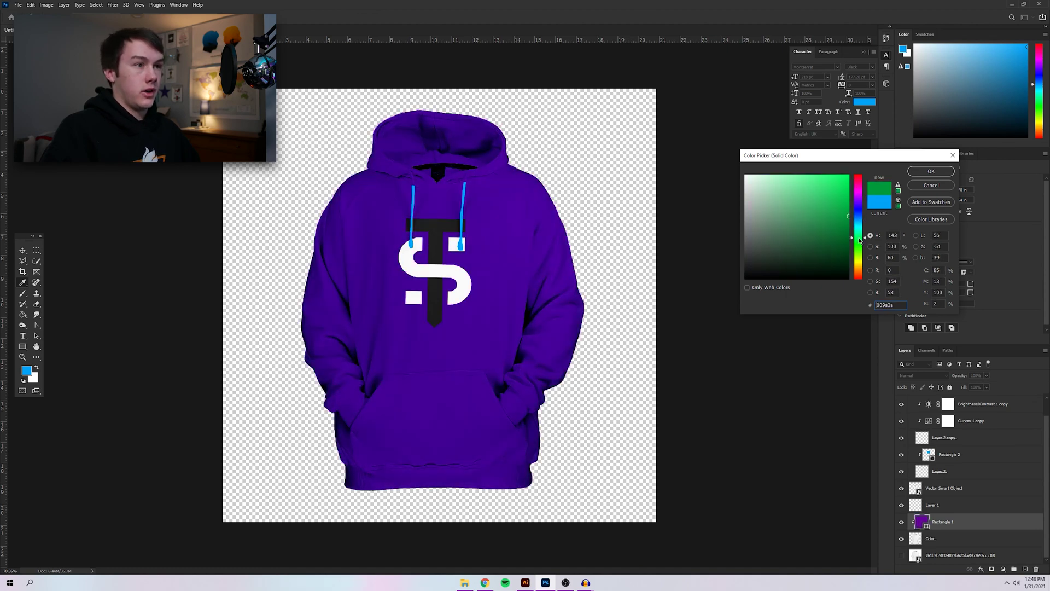
pyautogui.click(860, 260)
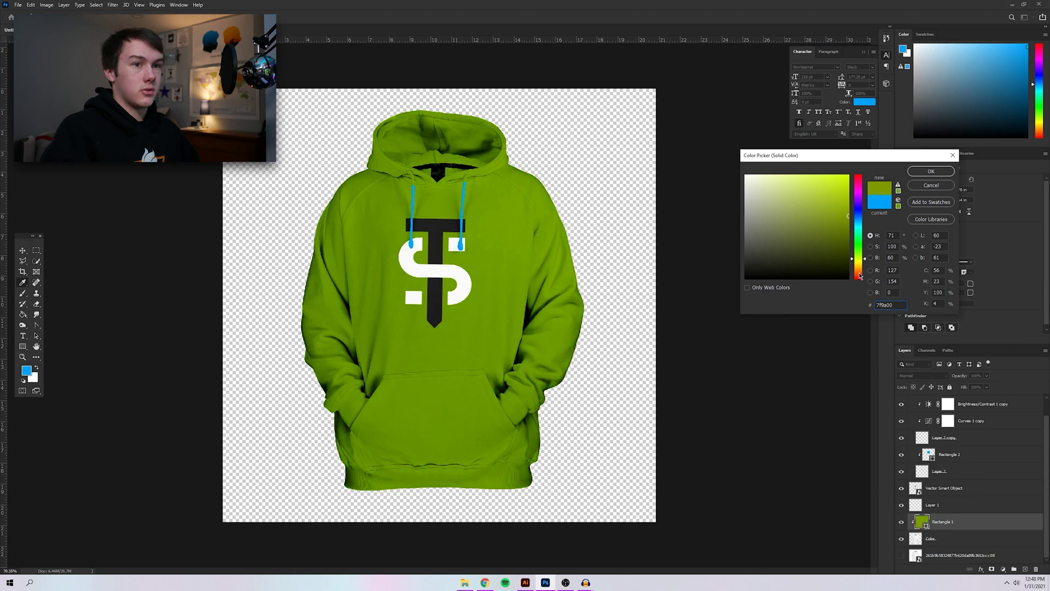
pyautogui.click(859, 274)
pyautogui.click(931, 186)
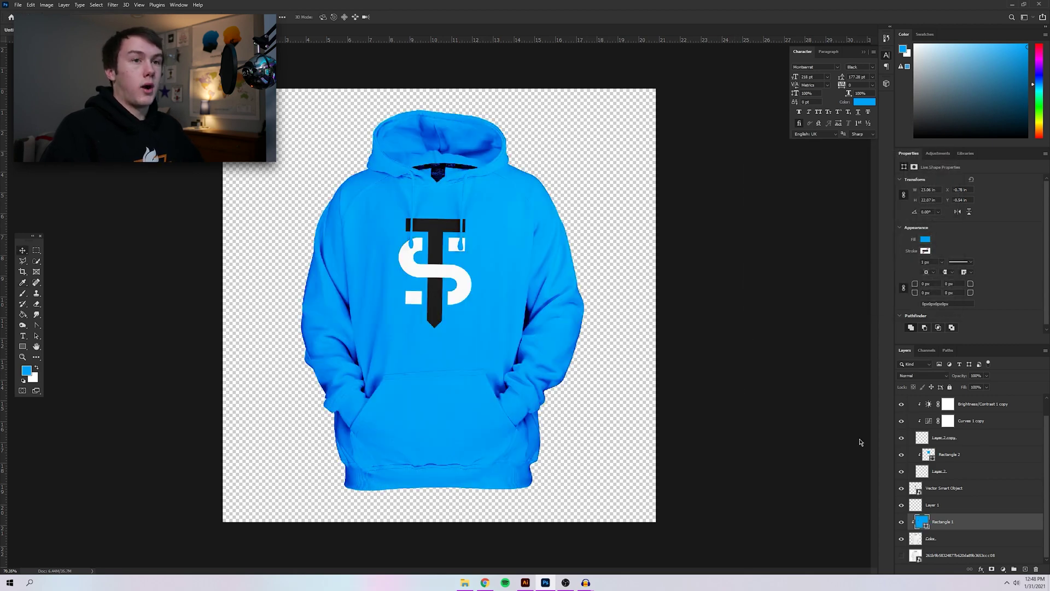
# - Preview the hoodie fill in white and light grey, then cancel to keep the blue
pyautogui.doubleClick(922, 522)
pyautogui.click(746, 176)
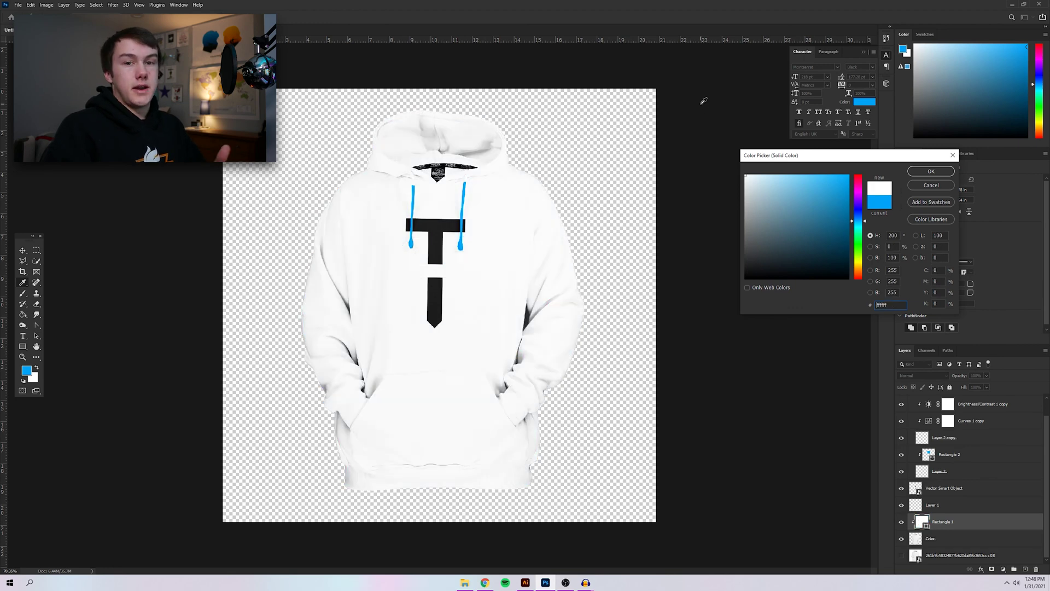
pyautogui.click(746, 195)
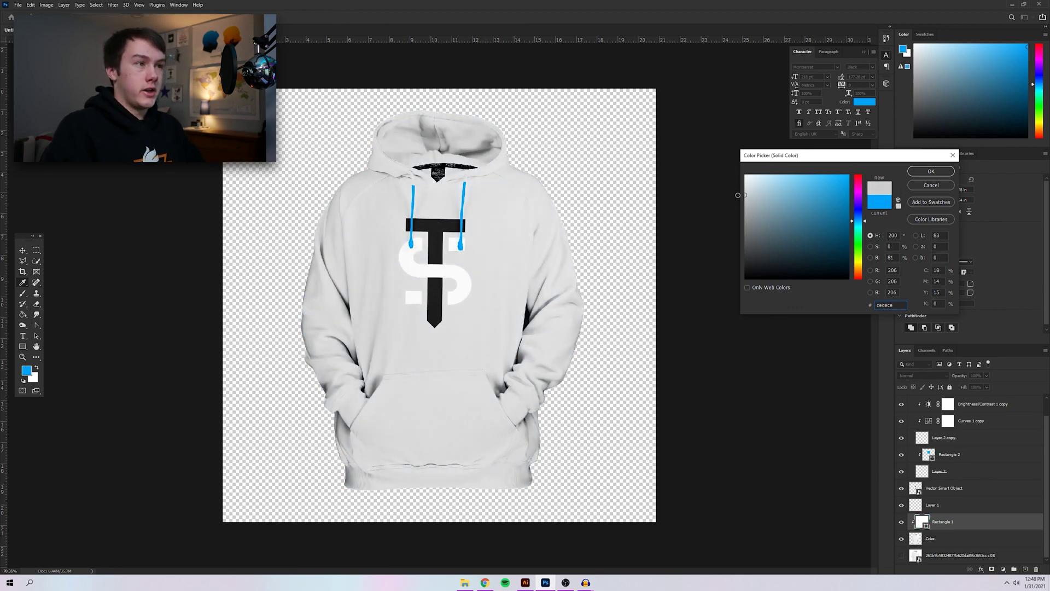
pyautogui.moveTo(737, 199); pyautogui.dragTo(737, 200)
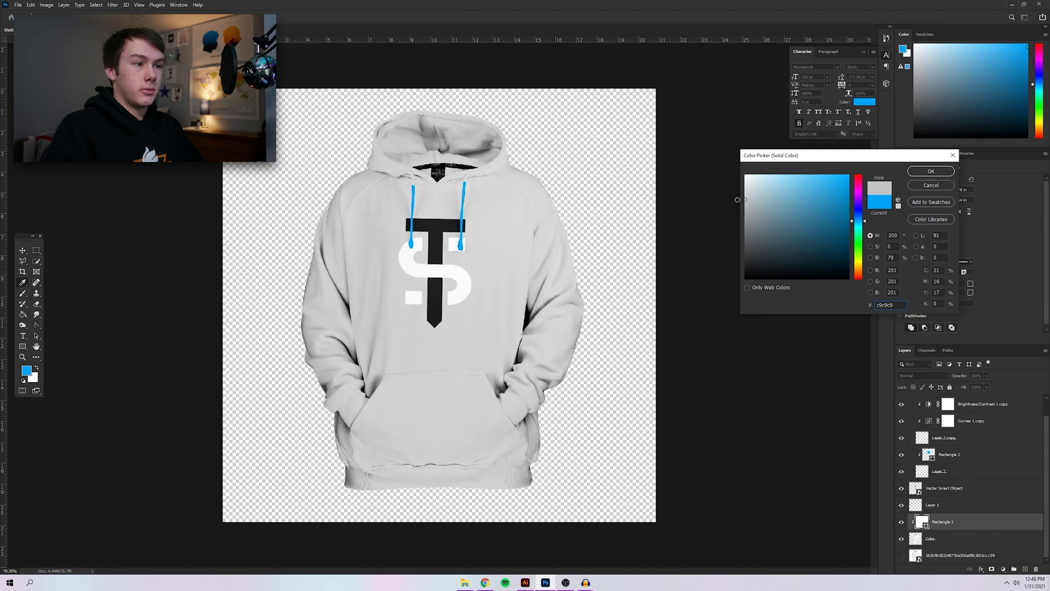
pyautogui.click(931, 185)
# - Collapse Group 2 and expand Group 1 in the Layers panel
pyautogui.scroll(1, 988, 450)
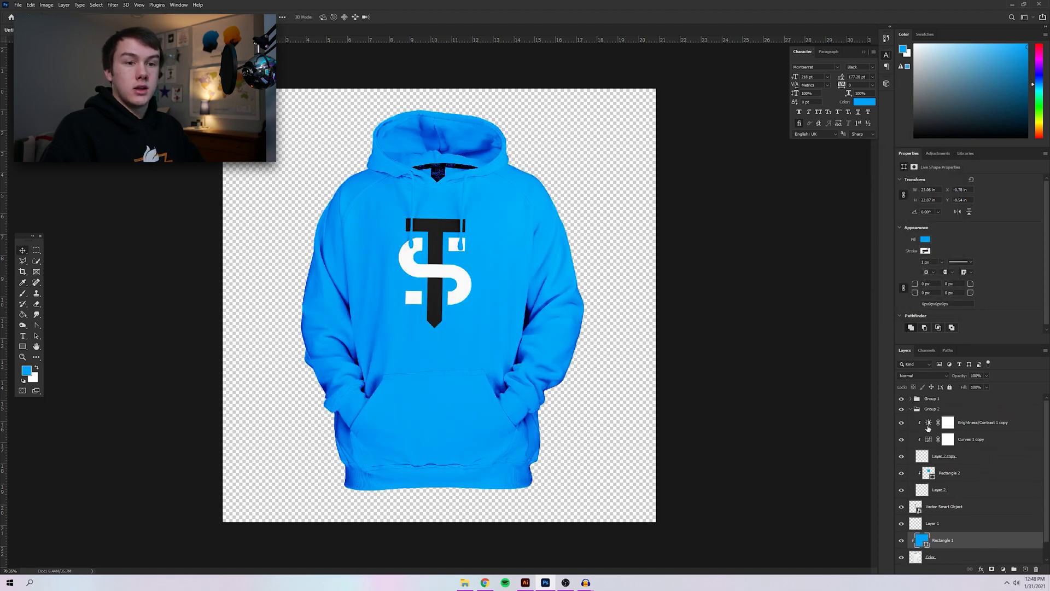
pyautogui.click(911, 409)
pyautogui.click(910, 399)
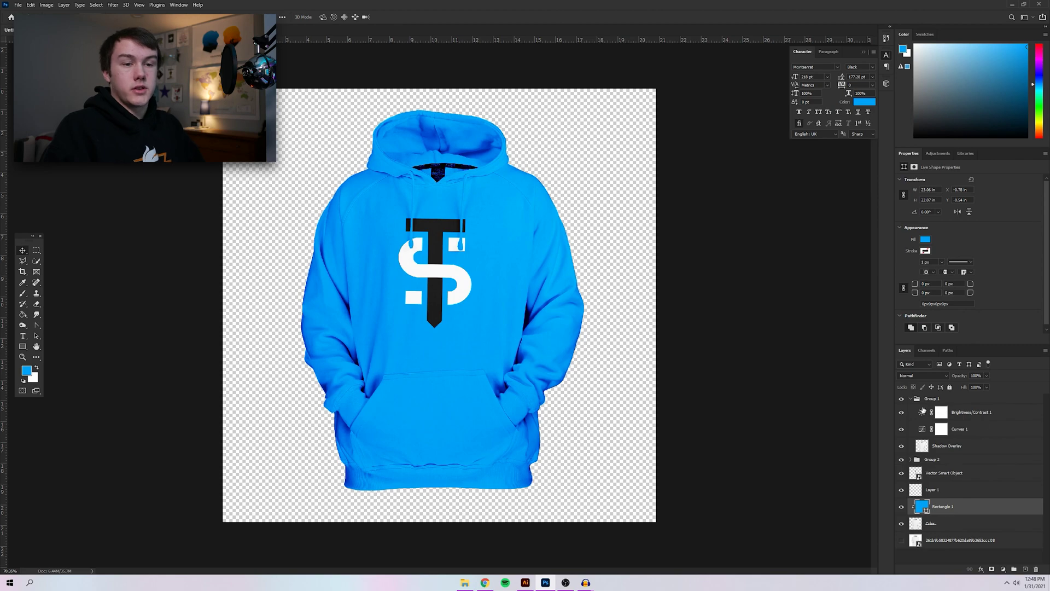